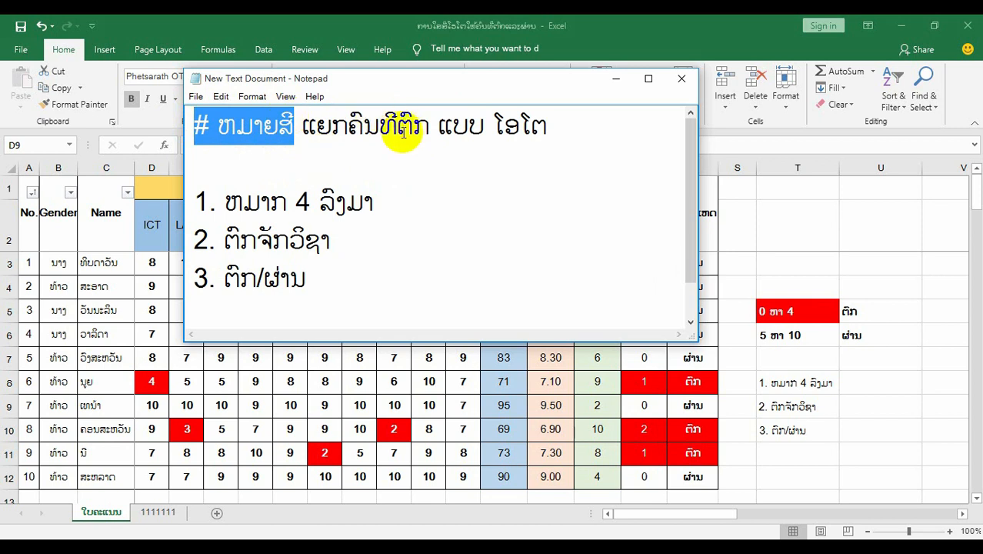
Step: Examine the Notepad outline on automatically colour-marking failing students and its three numbered points, and minimize the note
drag(313, 135, 175, 105)
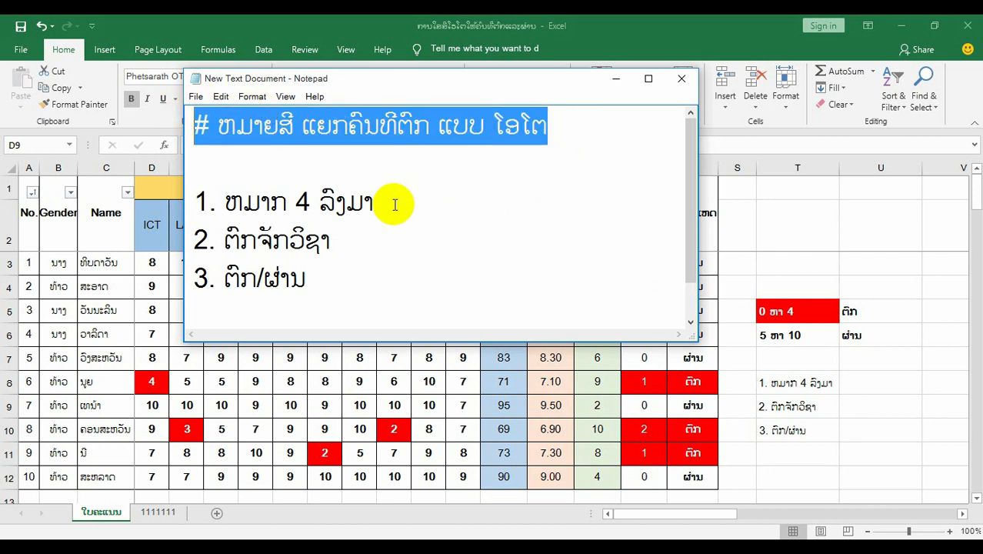
drag(394, 201, 201, 201)
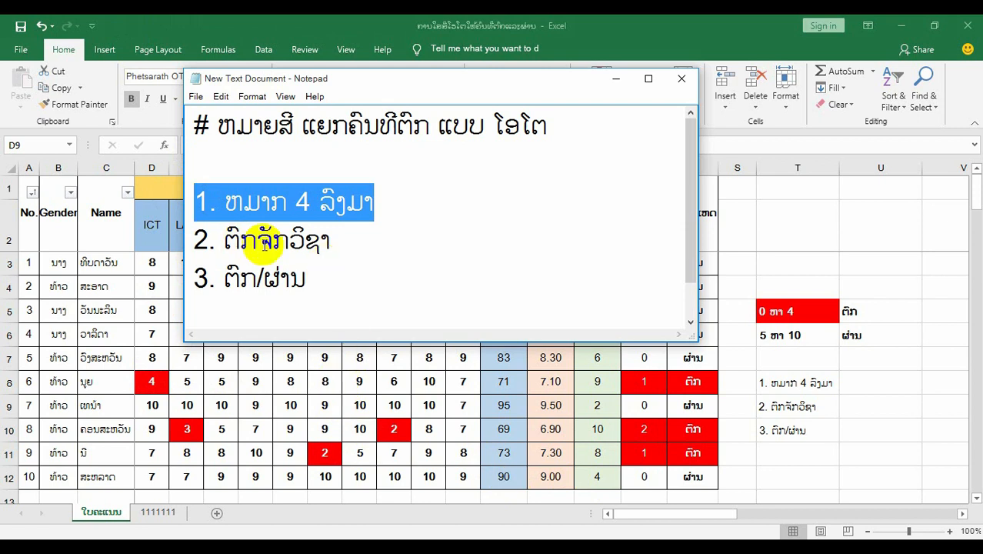
drag(349, 248, 195, 247)
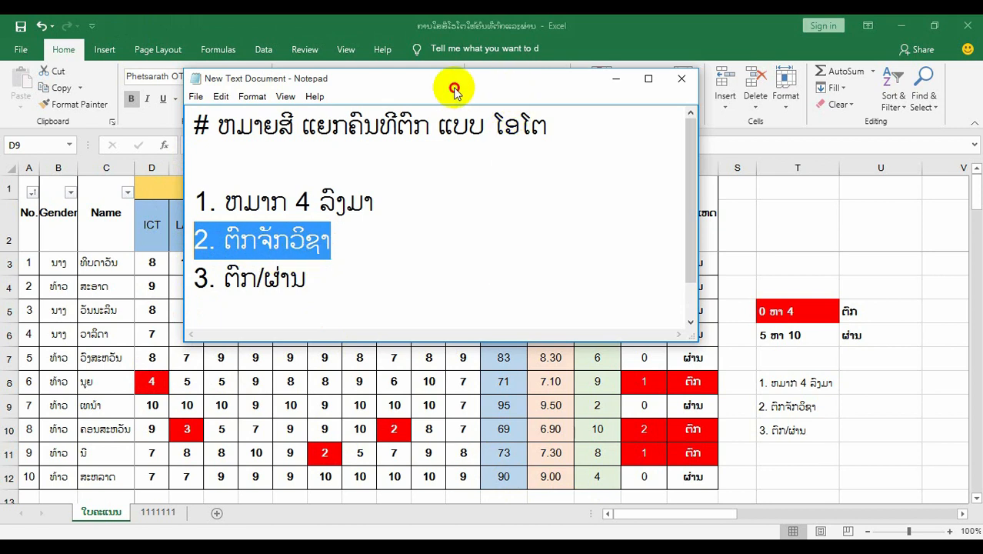
drag(420, 82, 278, 77)
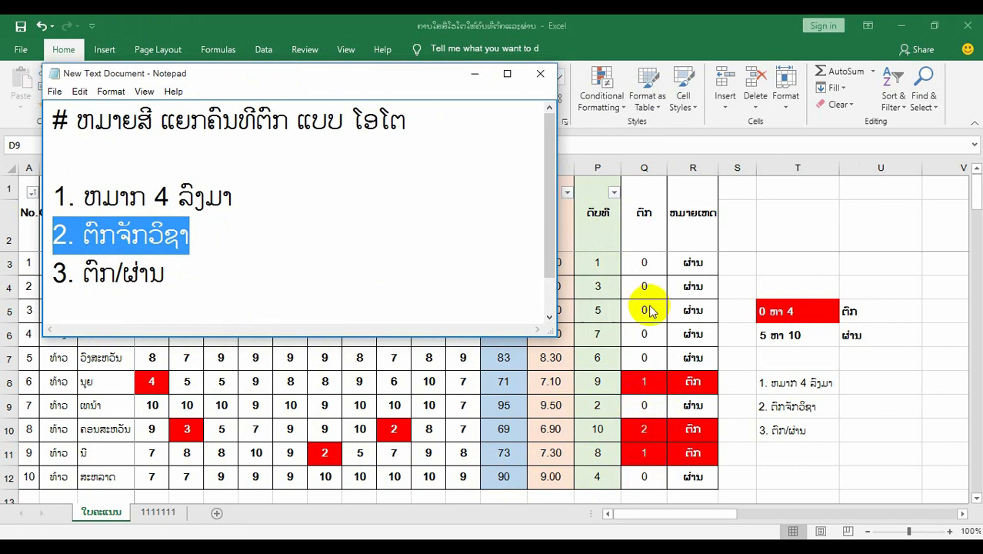
click(187, 235)
drag(187, 236, 27, 231)
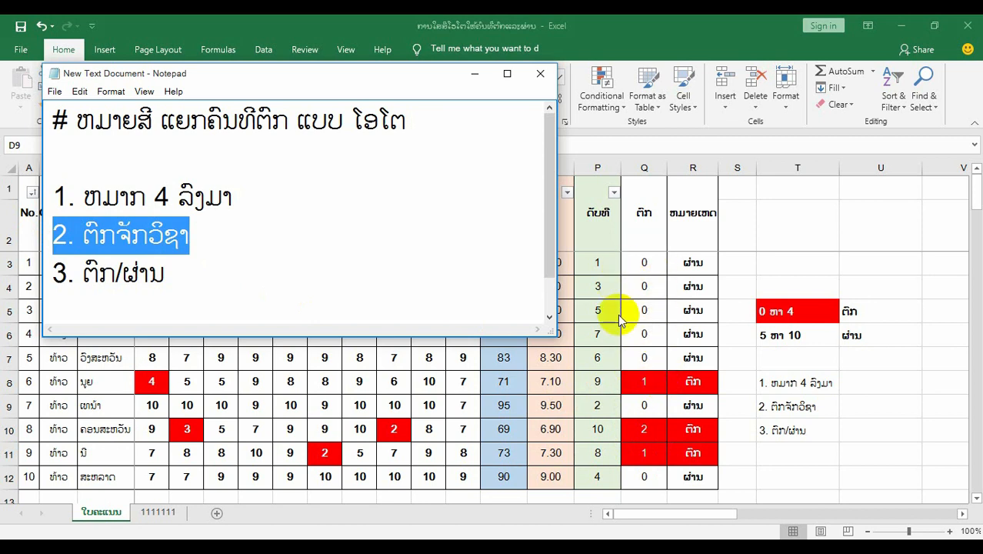
drag(165, 273, 36, 275)
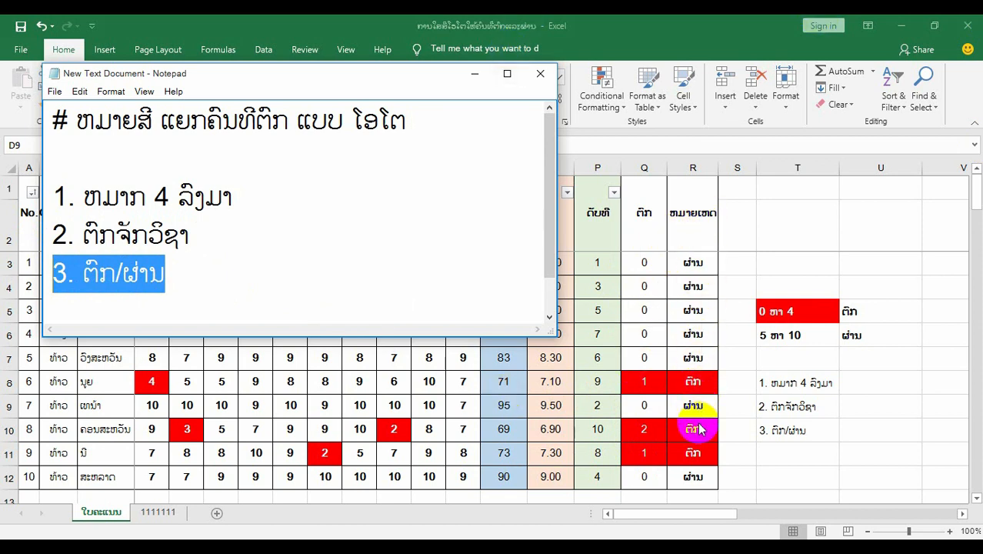
click(187, 275)
key(Return)
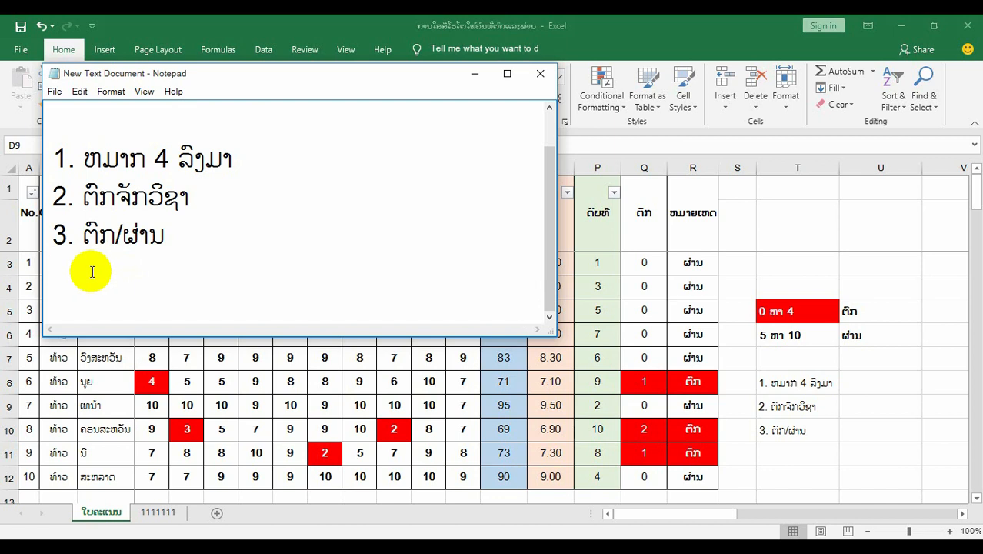
scroll(91, 271, up, 1)
drag(192, 275, 51, 276)
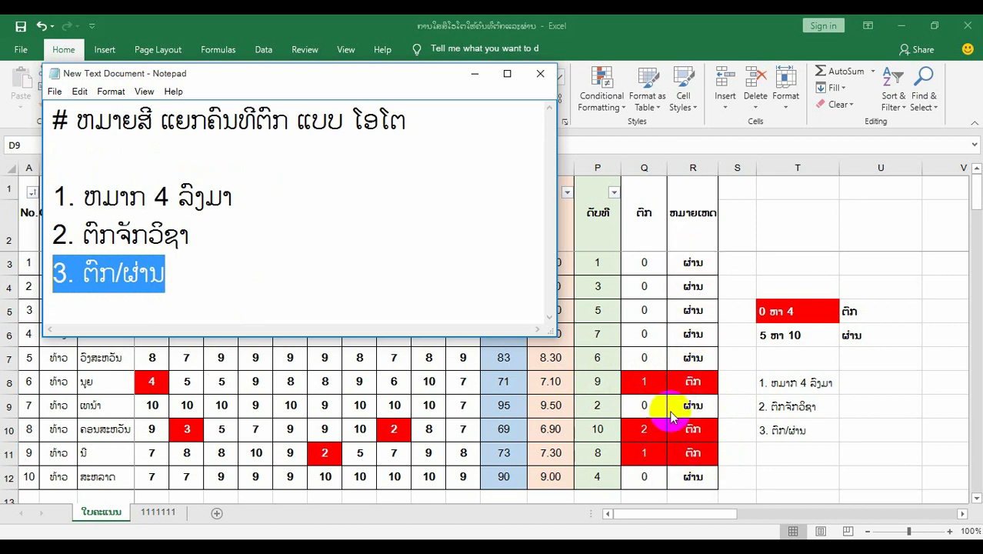
drag(202, 271, 40, 200)
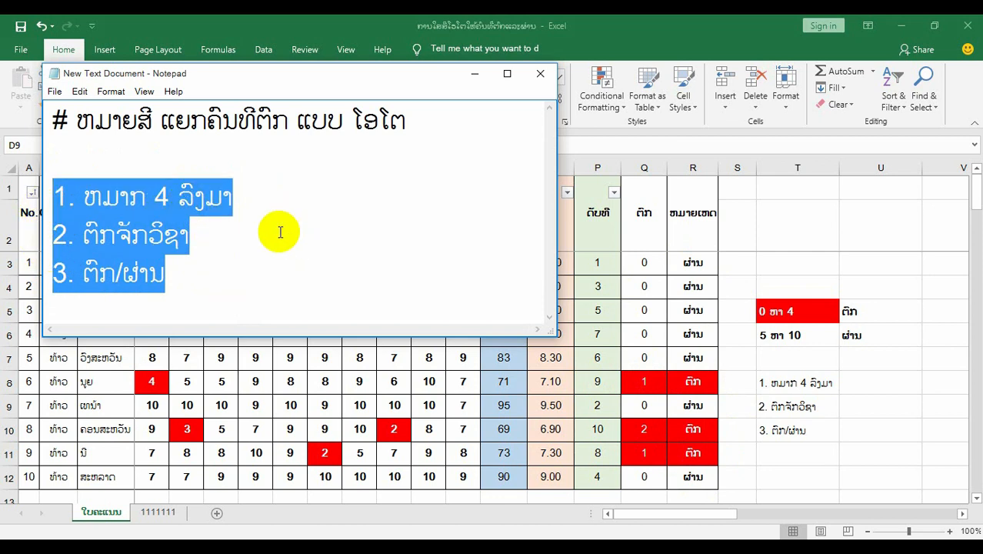
drag(198, 281, 35, 198)
click(303, 258)
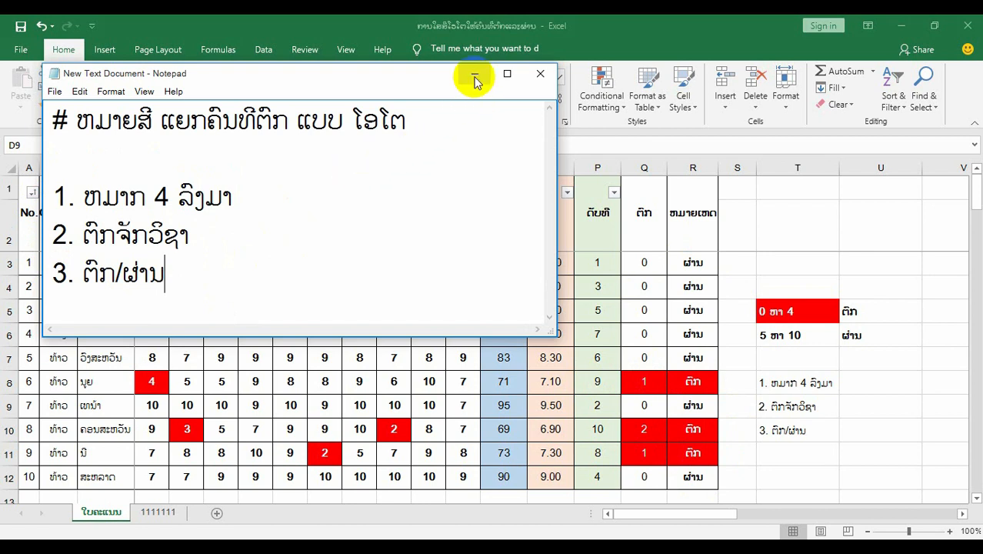
drag(432, 114, 298, 122)
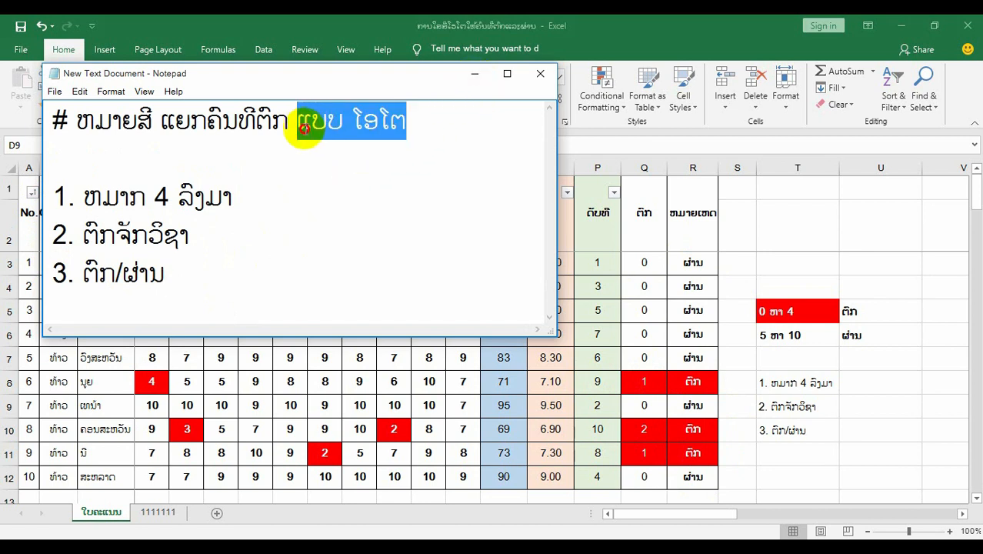
click(474, 75)
Step: Inspect the student's record in row 8, including the failed-subject formula in Q8 and the remark formula in R8
click(185, 402)
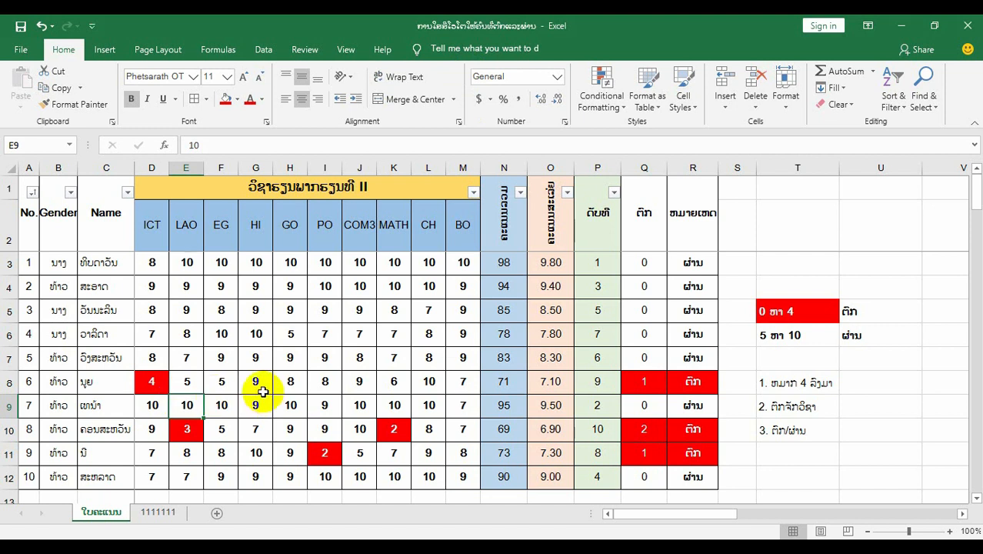
click(10, 382)
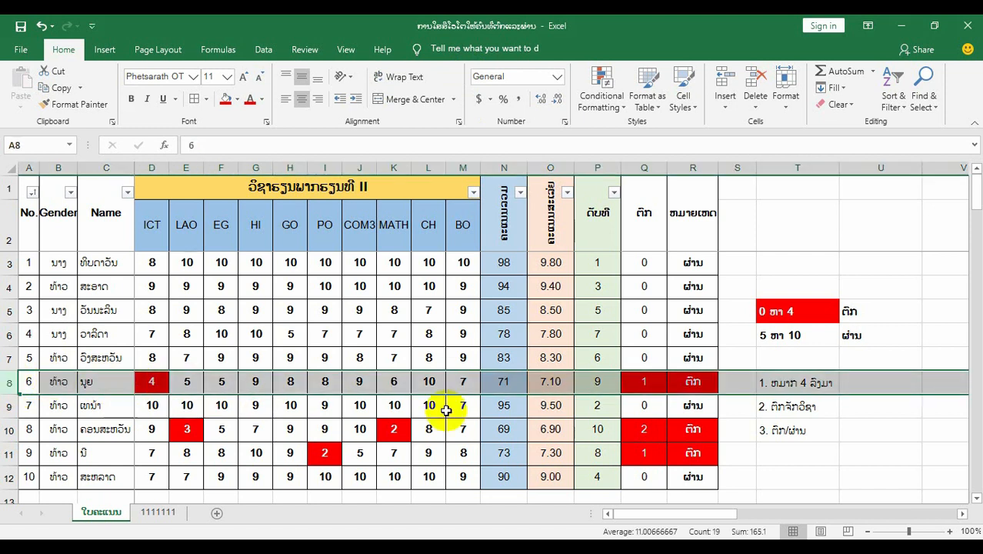
click(648, 384)
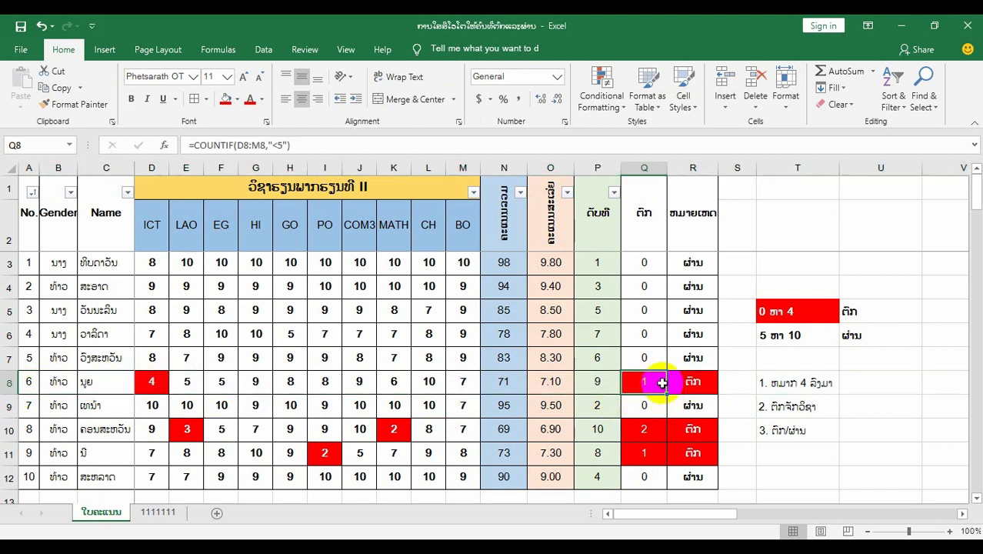
click(690, 382)
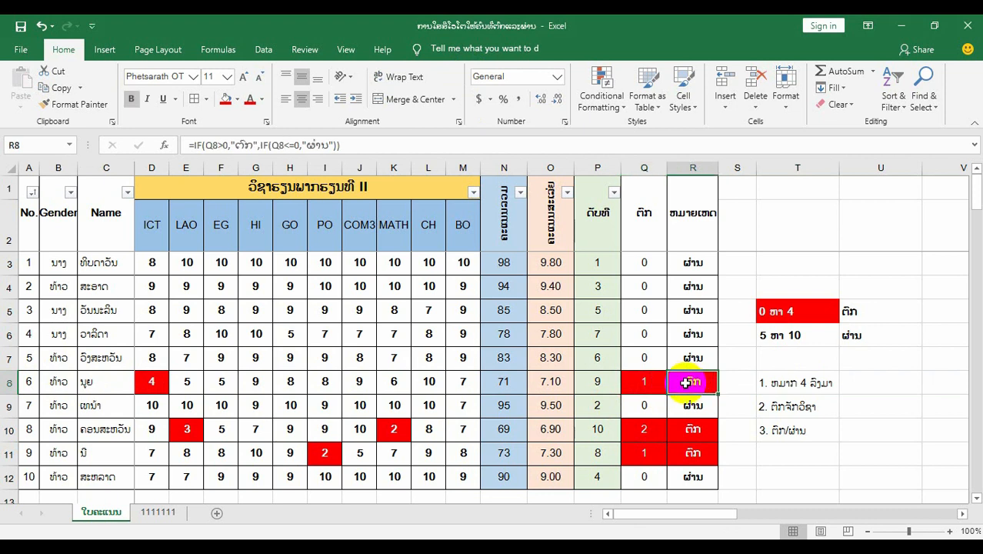
Step: Set the row 8 student's LAO score to 3 and EG score to 2, and check Q8 and R8
click(191, 382)
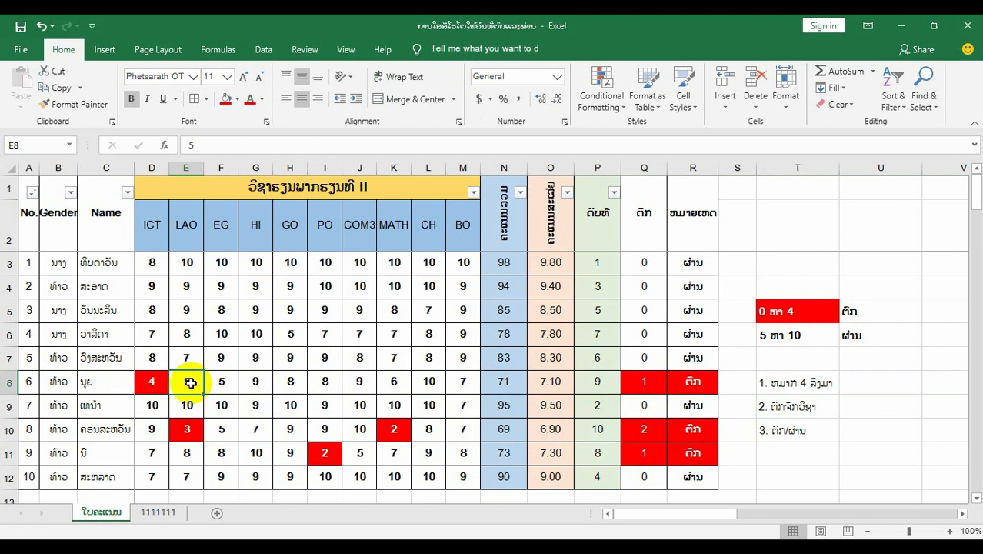
text(3)
key(Return)
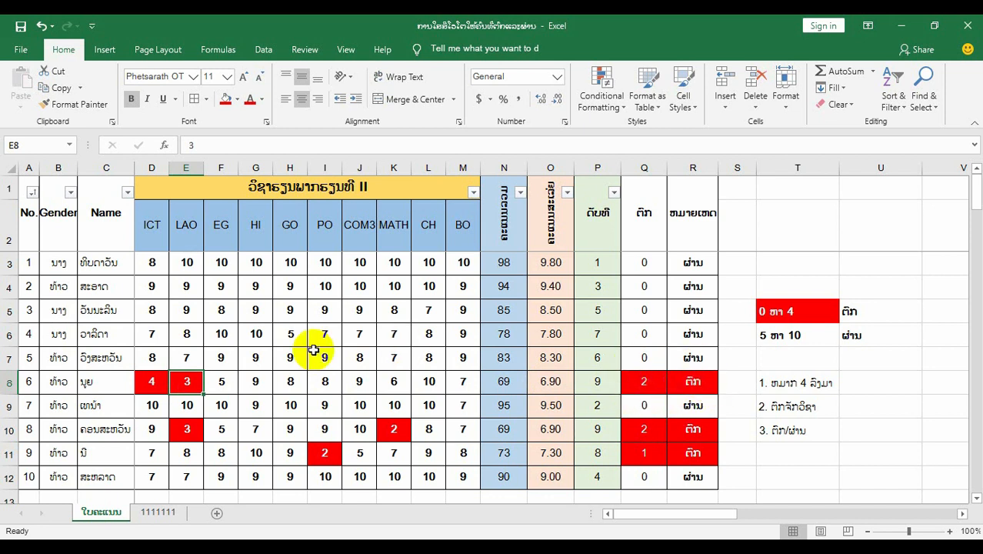
click(226, 382)
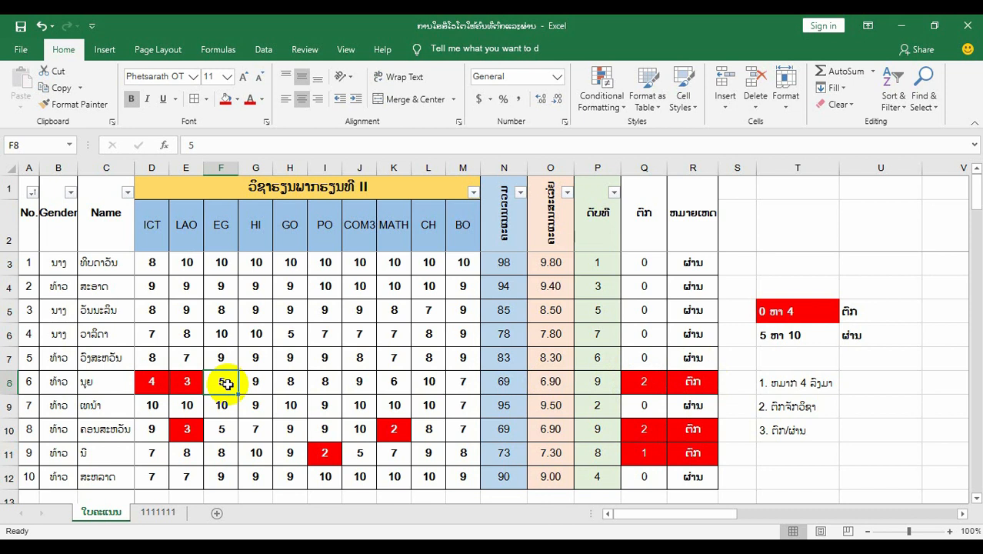
text(2)
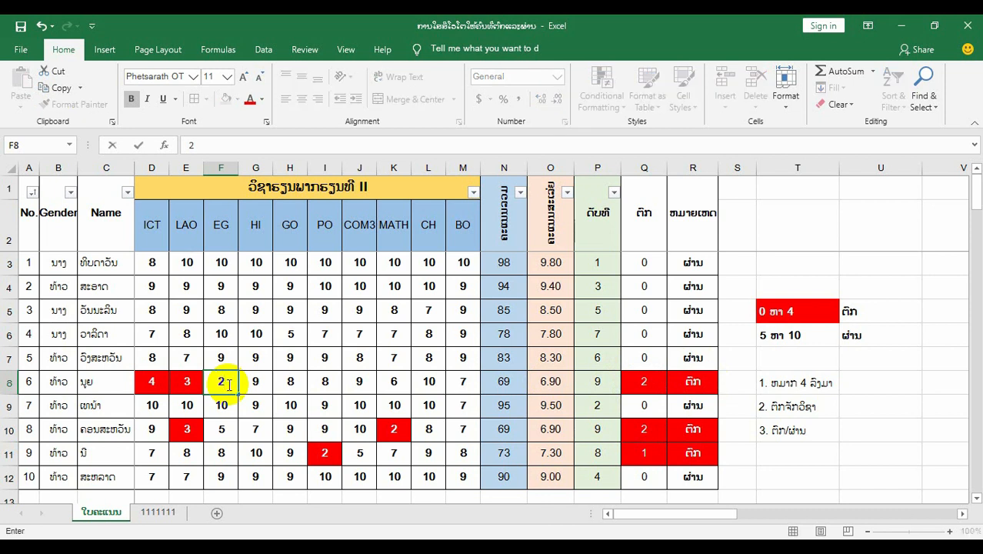
key(Return)
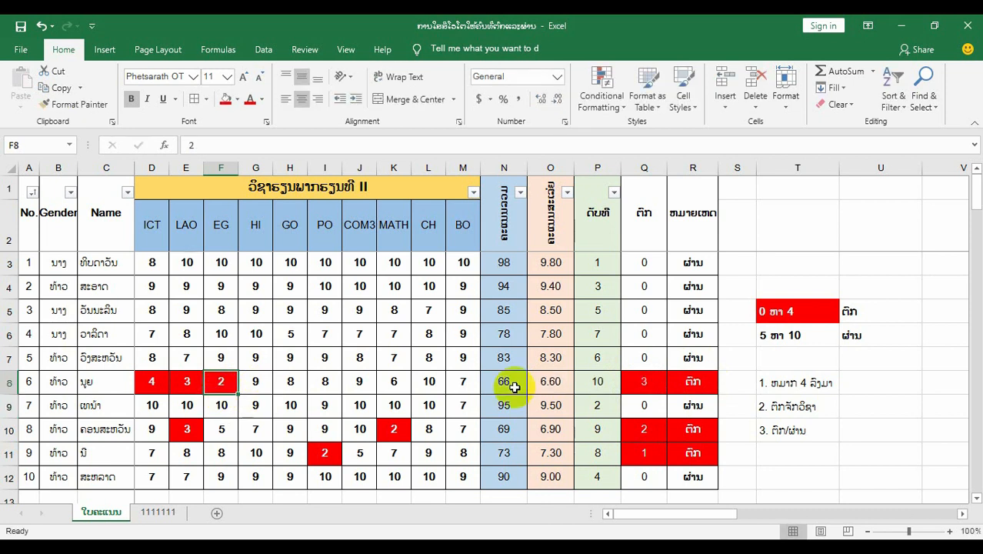
click(648, 384)
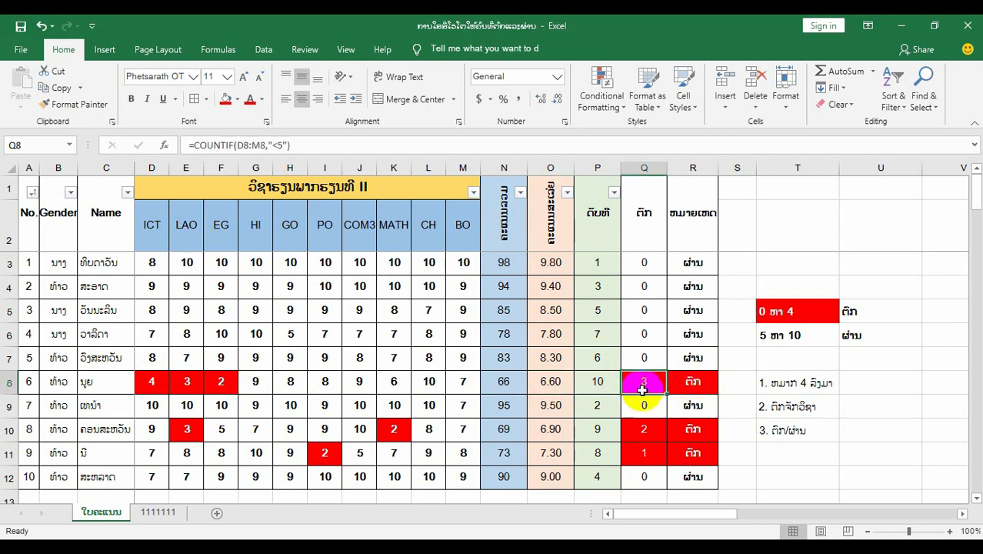
click(693, 385)
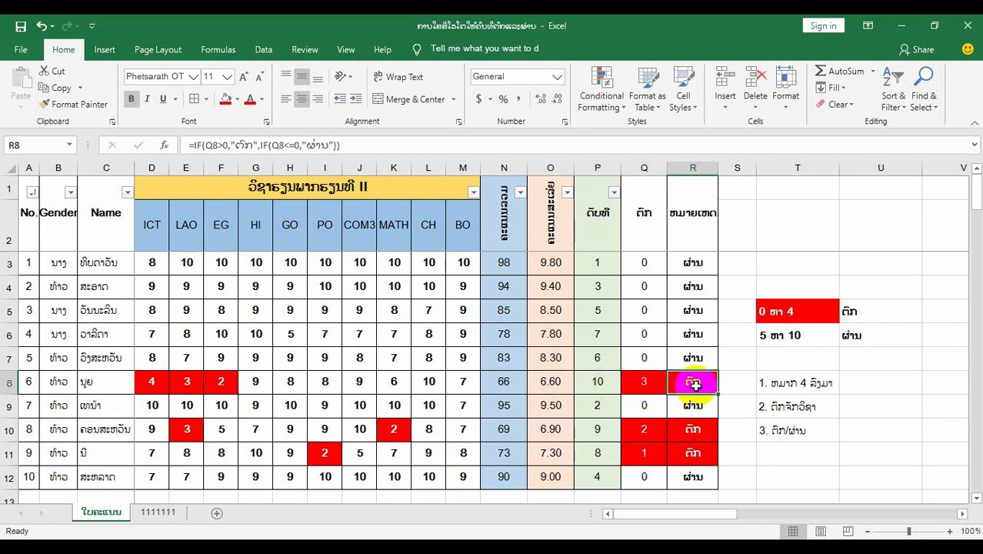
drag(698, 386, 4, 383)
Step: Set the row 8 student's ICT, LAO and EG scores in D8:F8 to 5 each
click(156, 384)
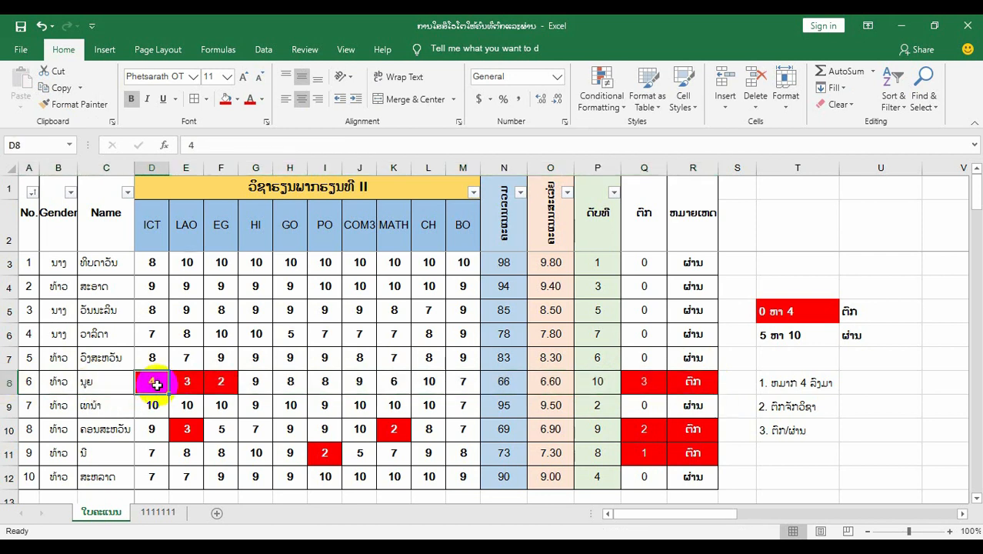
text(5)
key(Tab)
text(5)
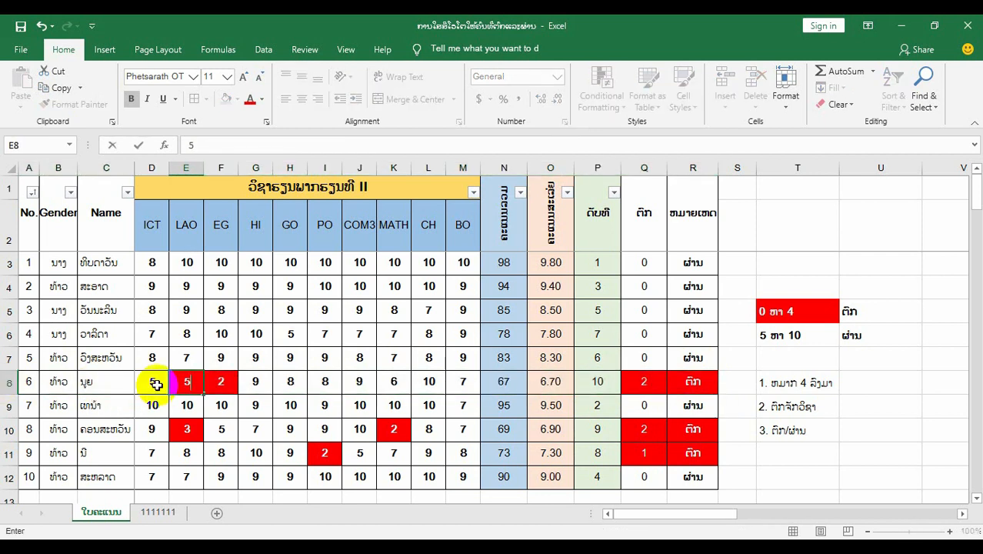
key(Tab)
text(5)
key(Tab)
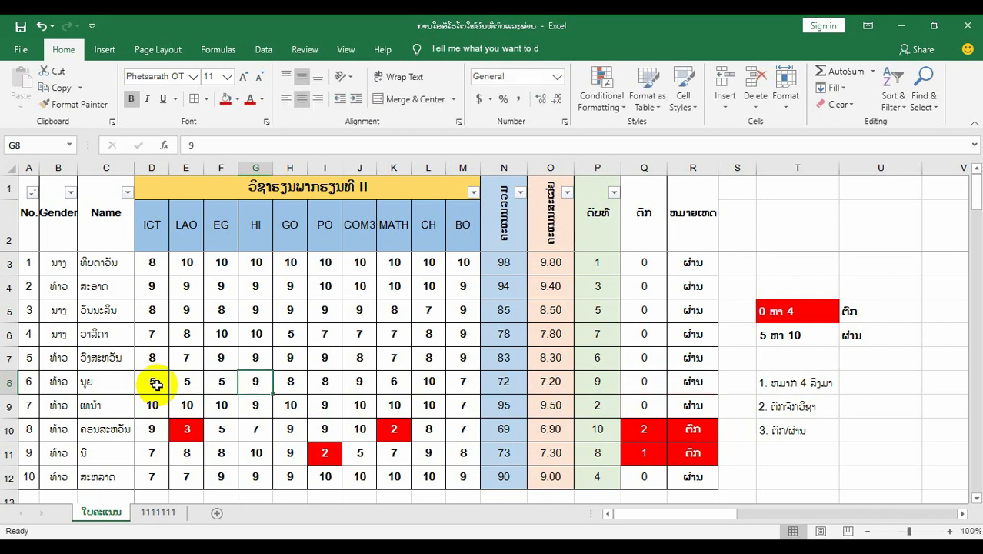
Step: Check row 8's highlighting, failed-subject count and pass/fail remark against the revised scores
click(9, 381)
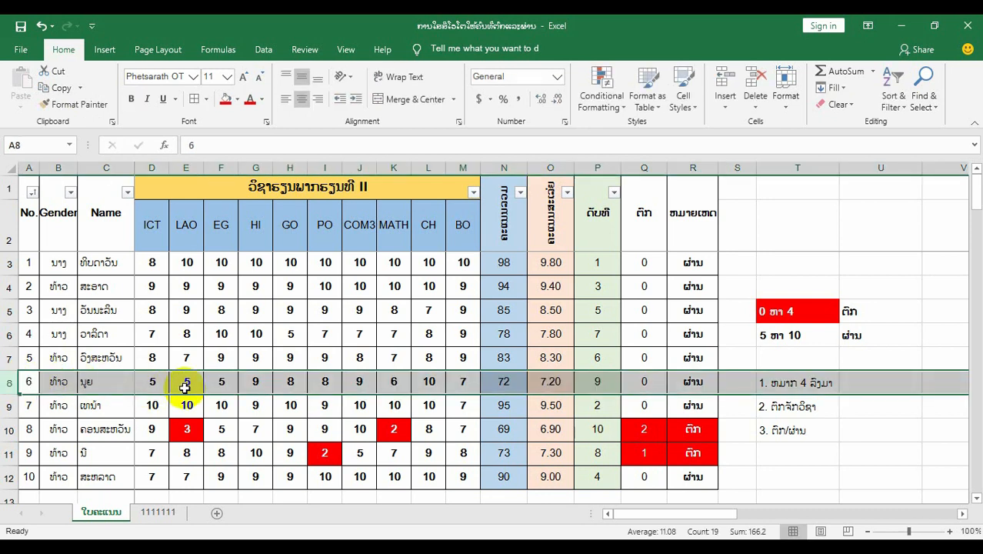
click(644, 387)
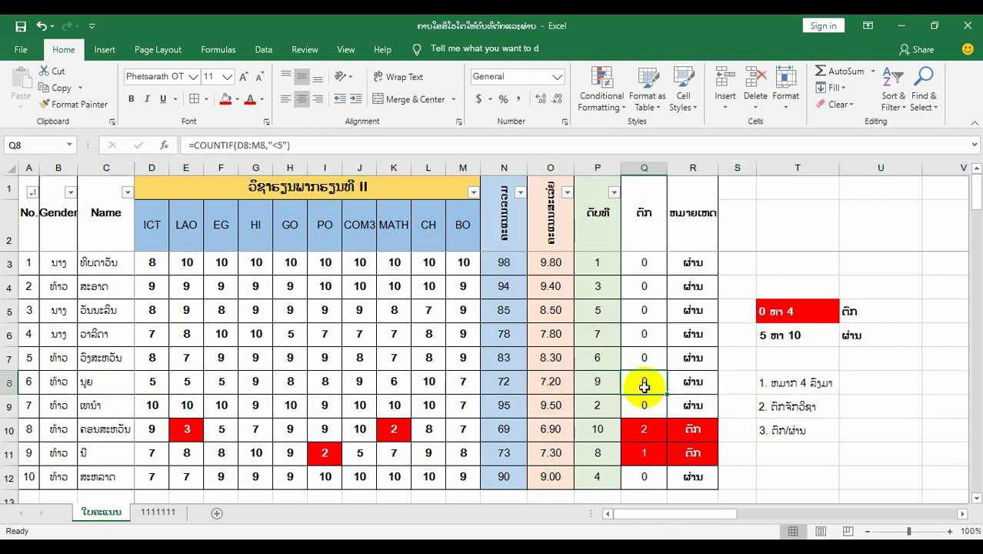
click(690, 382)
drag(704, 382, 14, 382)
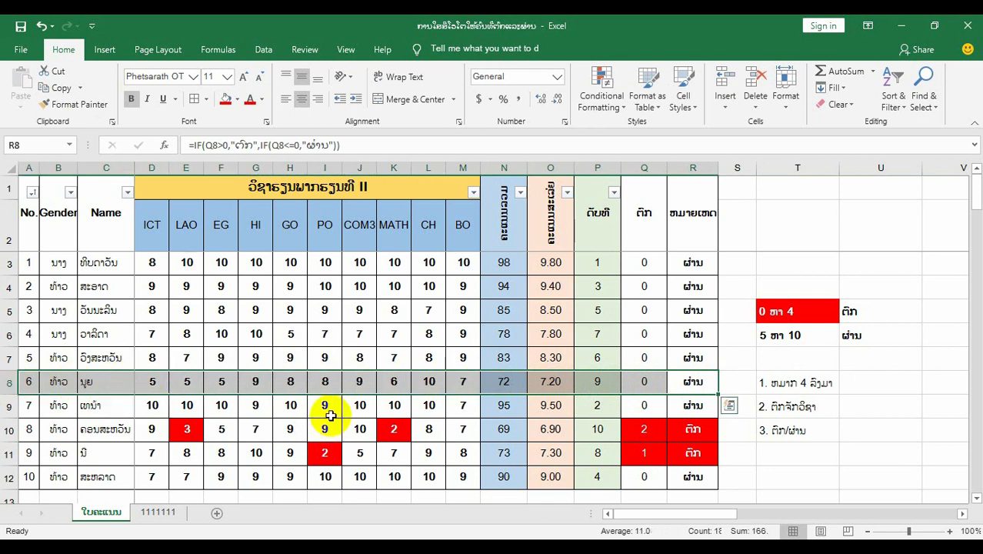
click(352, 380)
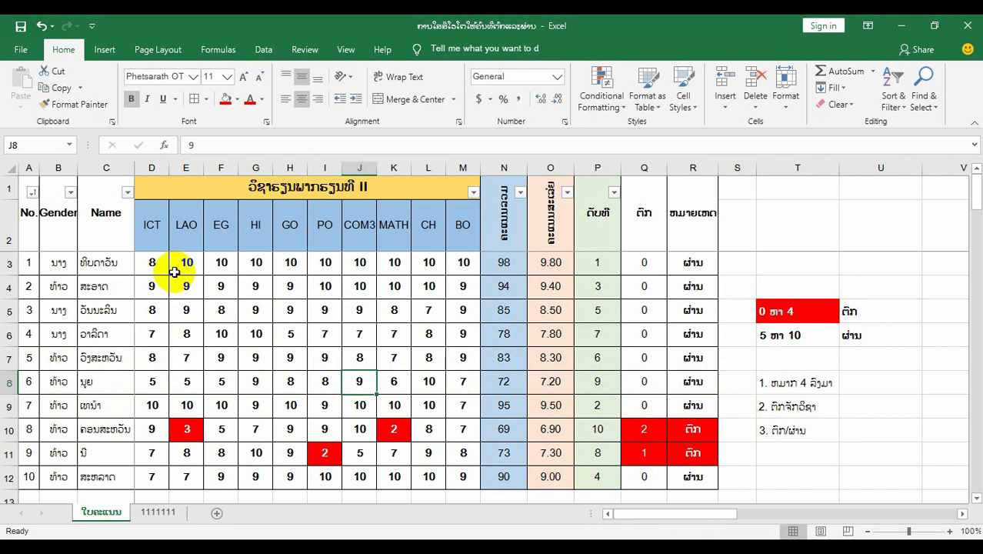
Step: Examine the subject scores, the calculated columns N to R, the pass/fail legend and the formula list in D14:M18
drag(153, 263, 453, 471)
drag(150, 260, 468, 437)
drag(647, 264, 643, 468)
drag(693, 262, 694, 476)
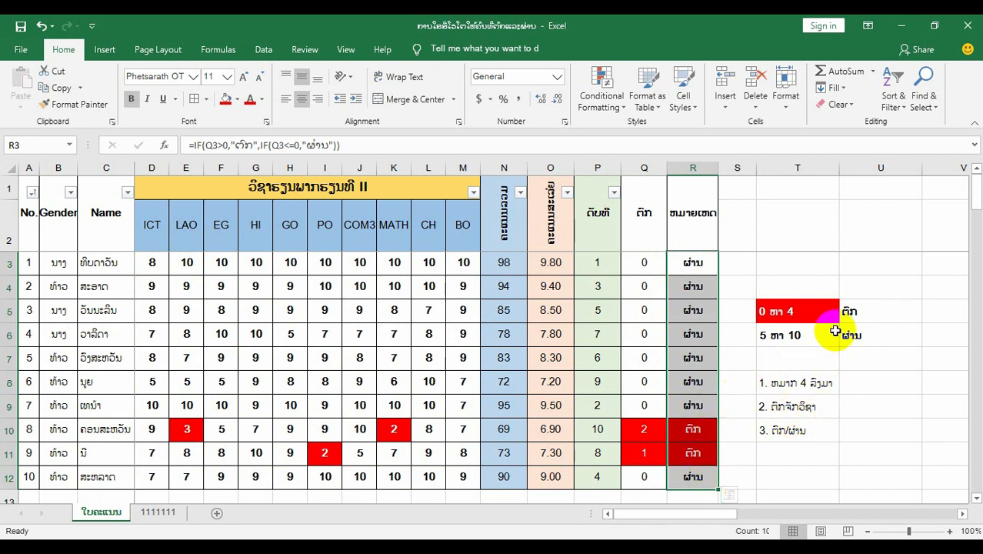
drag(780, 310, 850, 339)
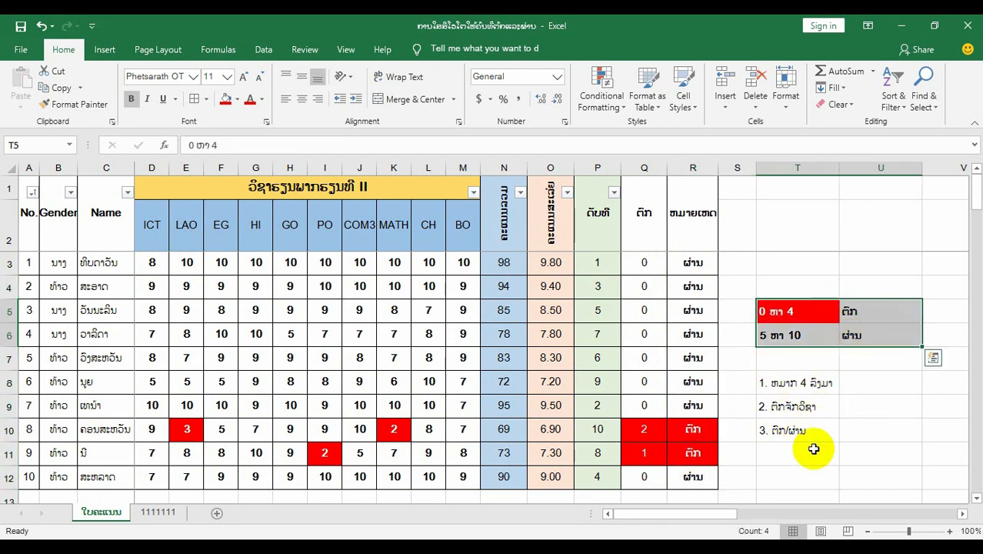
click(638, 287)
drag(501, 263, 694, 477)
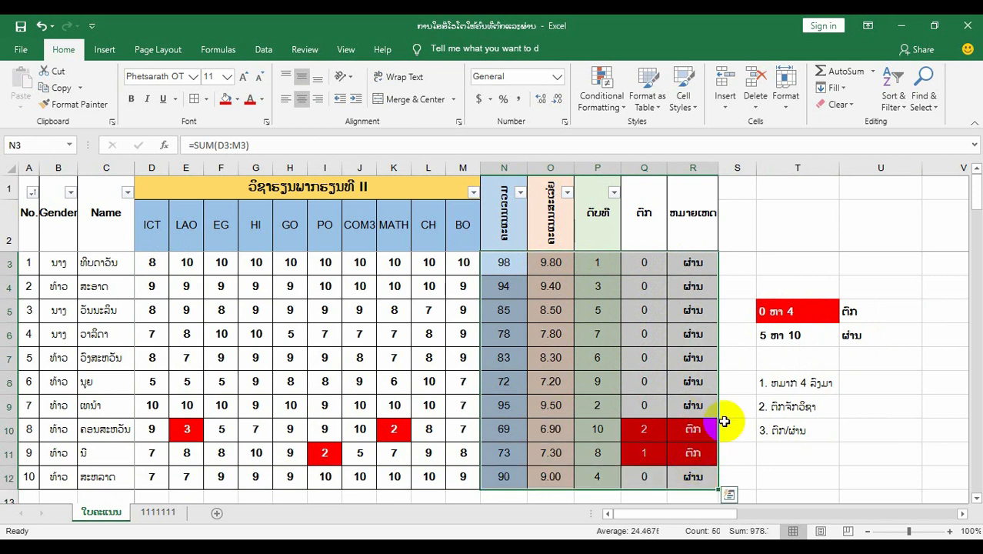
scroll(604, 424, down, 3)
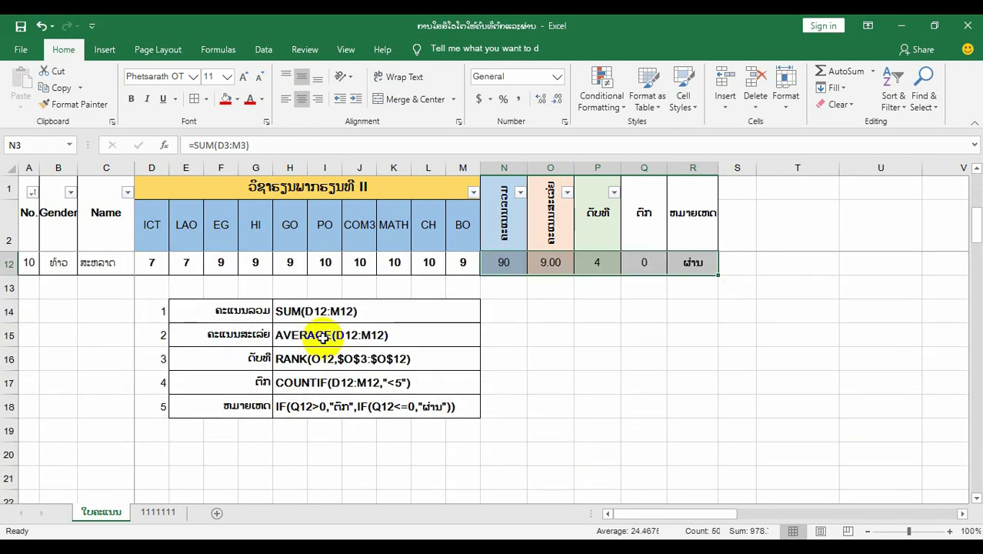
drag(150, 311, 441, 406)
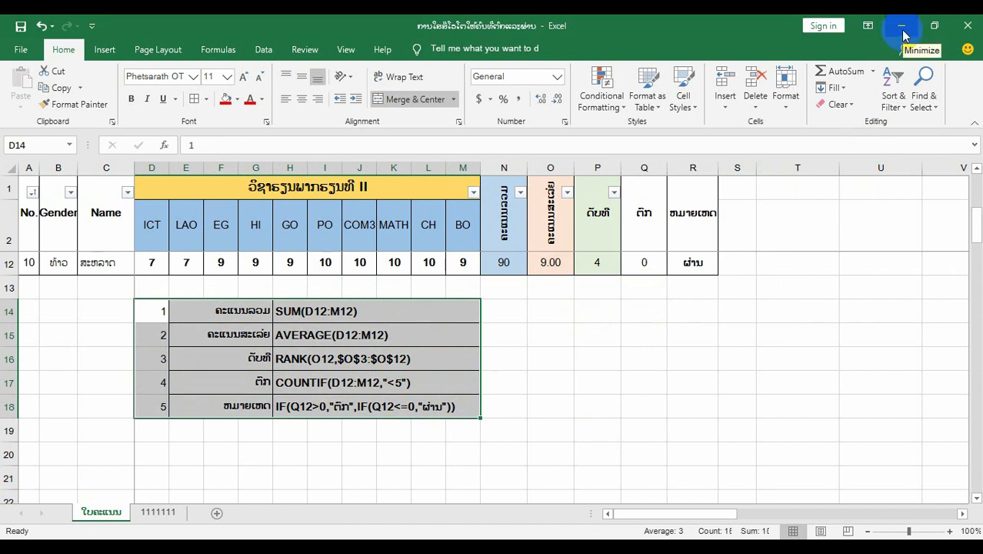
scroll(558, 358, up, 3)
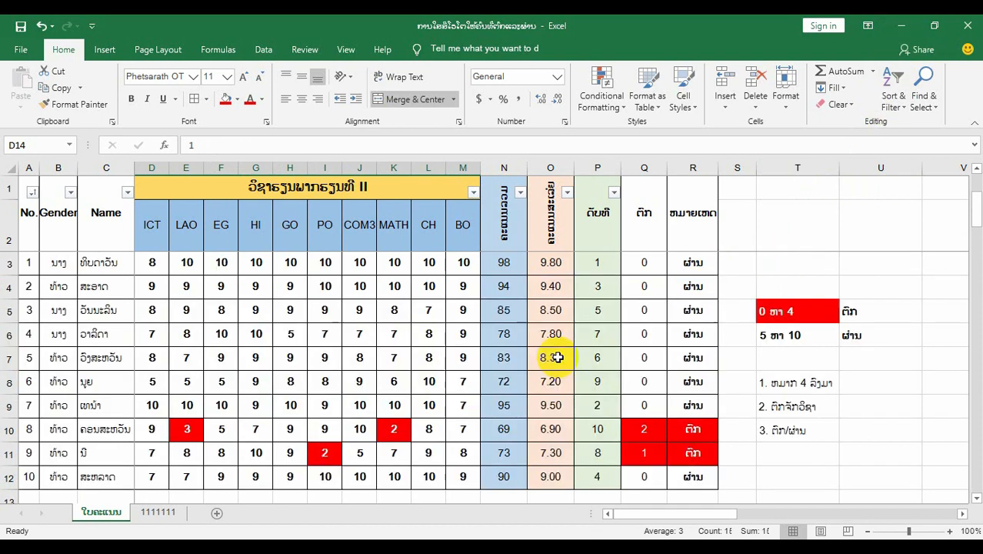
Step: Examine the calculated columns N to R and the results of the failing students in rows 10 and 11
drag(506, 208, 684, 473)
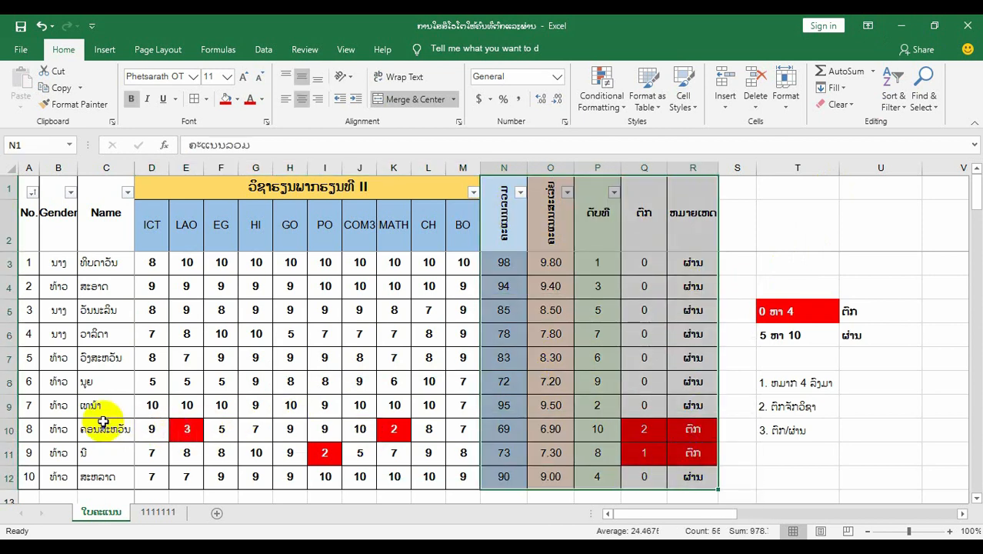
drag(152, 428, 490, 450)
drag(685, 459, 698, 470)
click(393, 378)
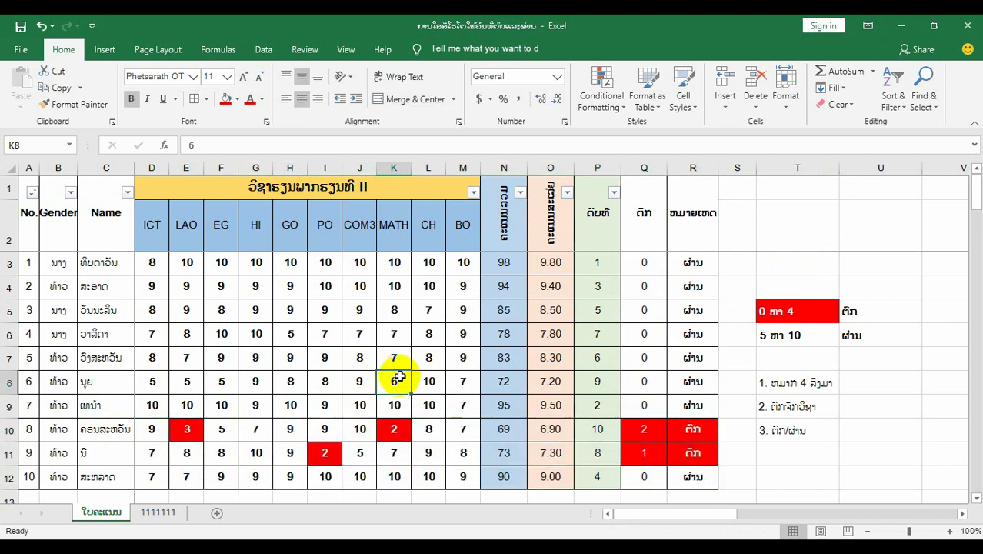
Step: Clear the conditional formatting rules from the subject scores in D3:M12
drag(152, 262, 467, 478)
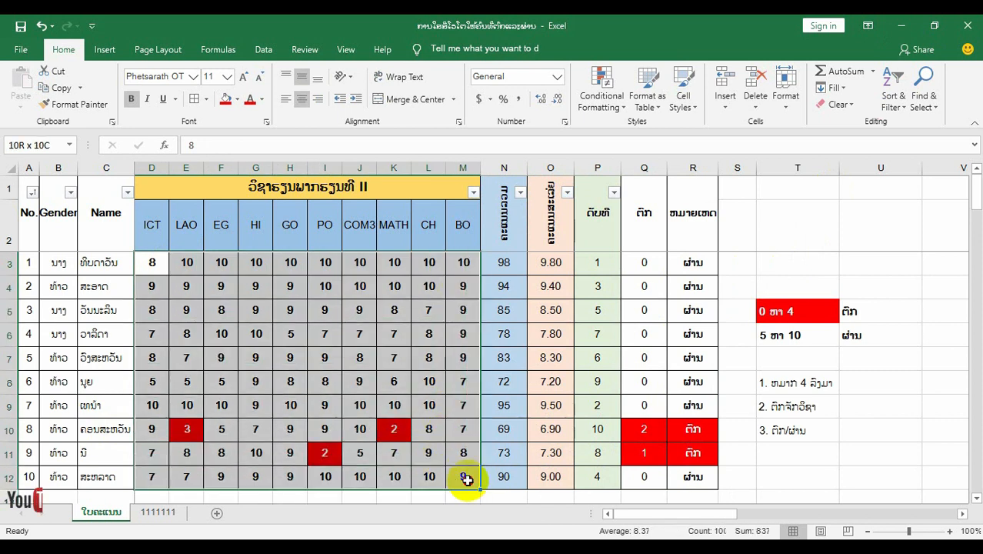
click(602, 88)
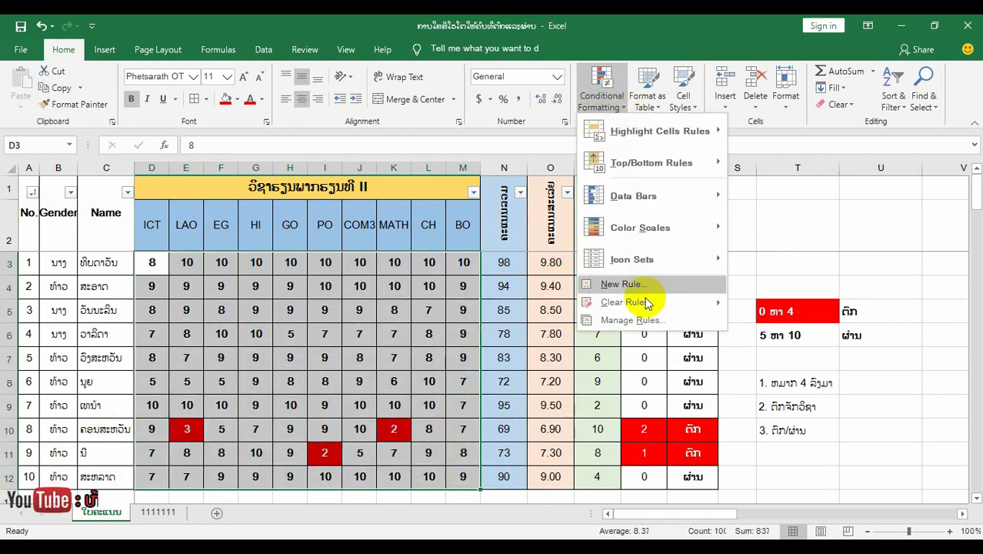
mouse_move(644, 303)
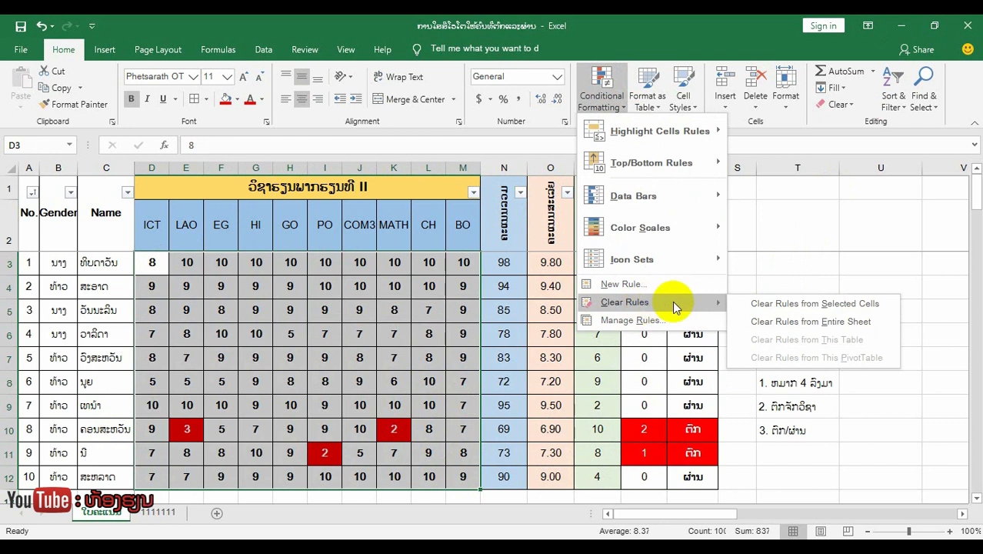
click(758, 304)
Step: Clear the conditional formatting rules from the failed-subject counts in Q3:Q12 and the pass/fail remarks in R3:R12
drag(645, 274, 636, 466)
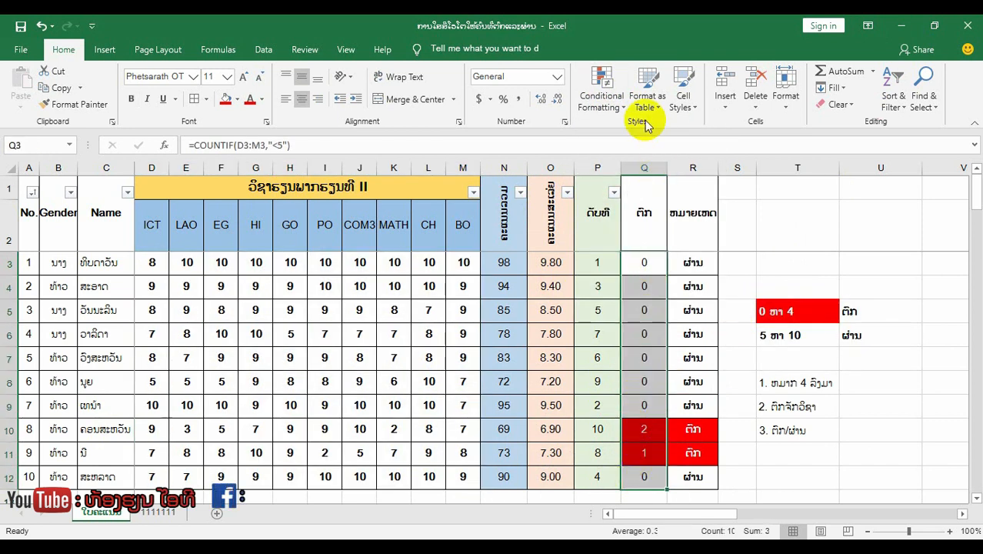
click(602, 93)
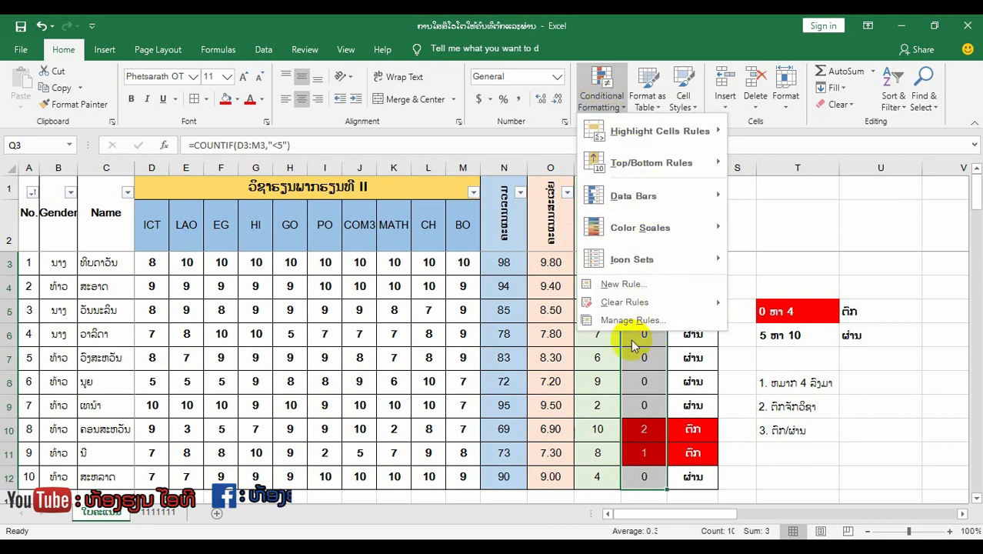
mouse_move(635, 304)
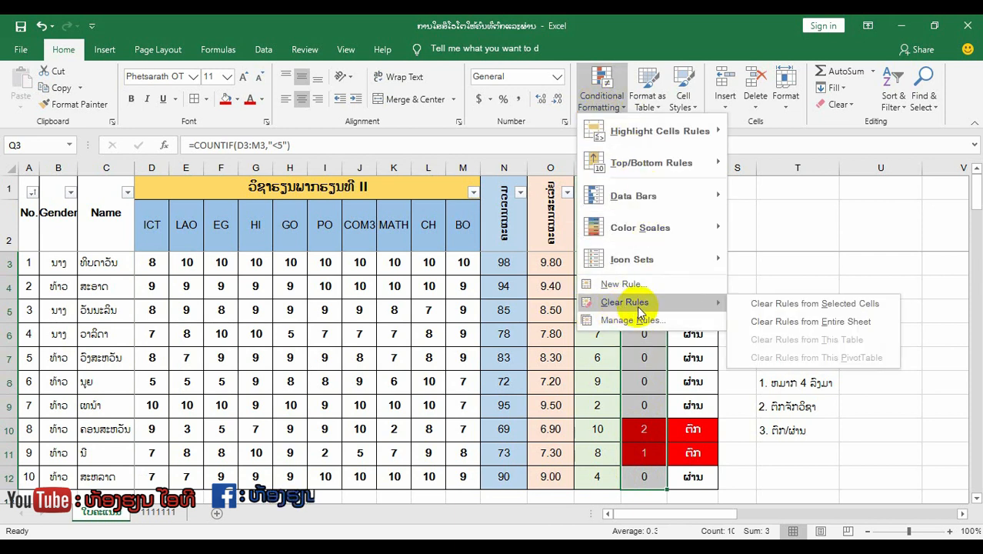
click(752, 304)
drag(692, 263, 695, 477)
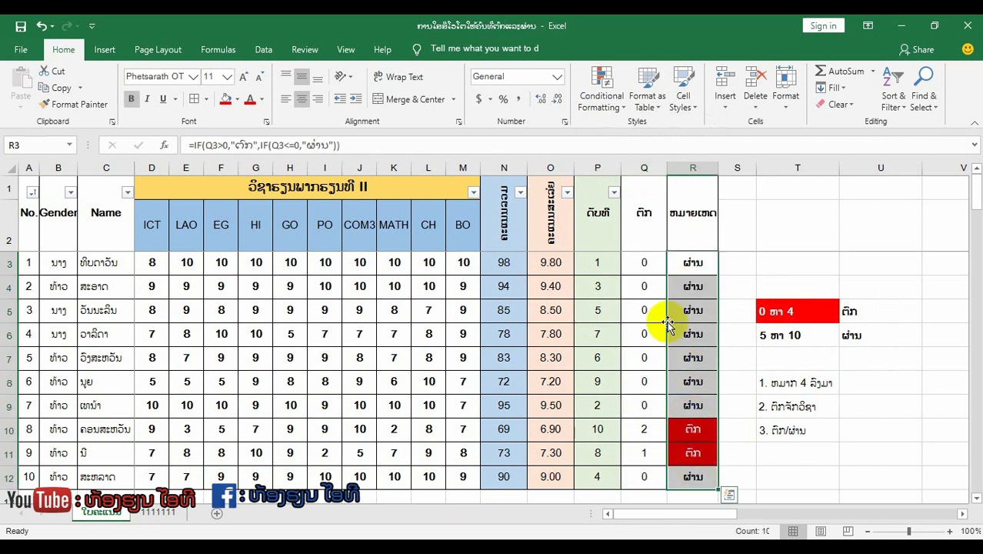
click(603, 86)
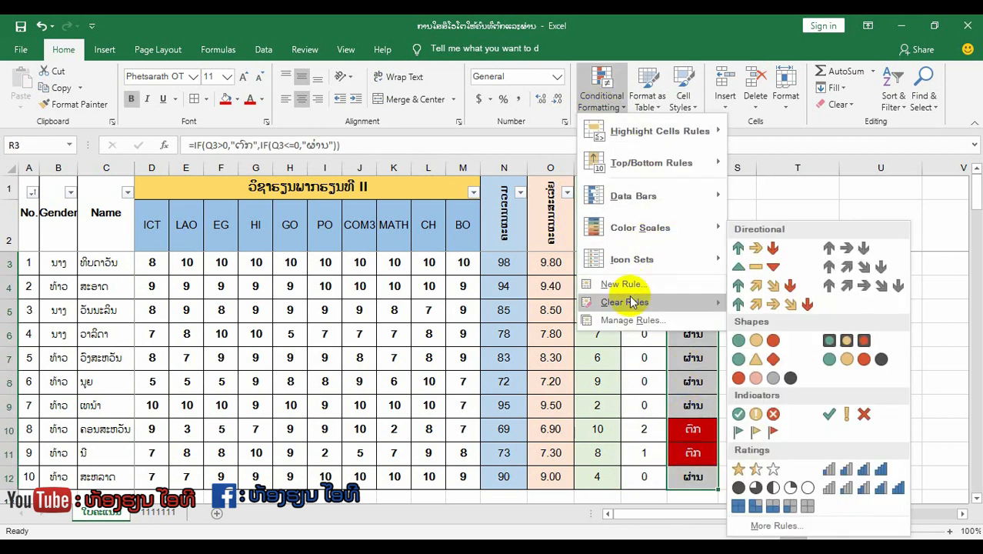
click(760, 305)
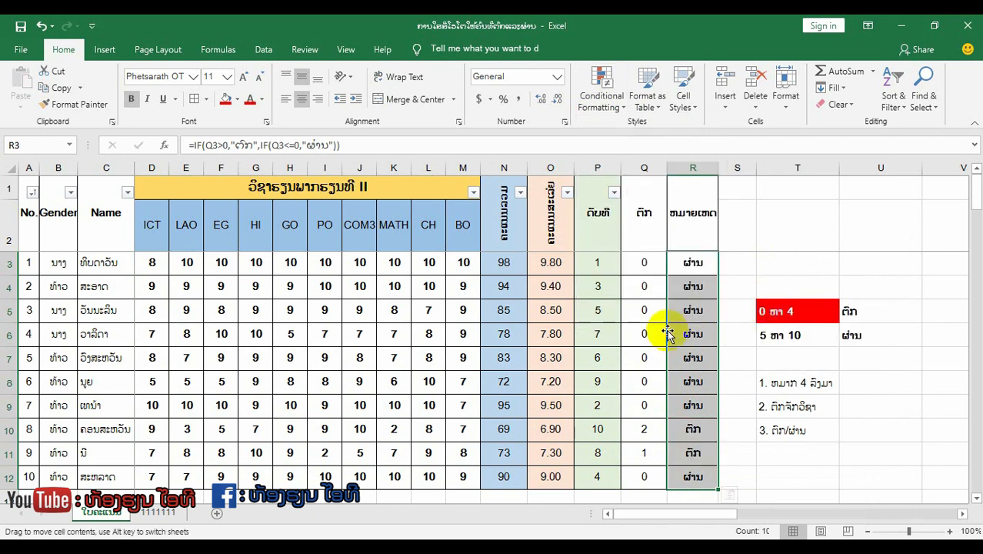
Step: Review the cleared range D3:R12, the fail and pass score ranges in T5:U6, and the first task in T8
click(508, 357)
drag(154, 263, 705, 479)
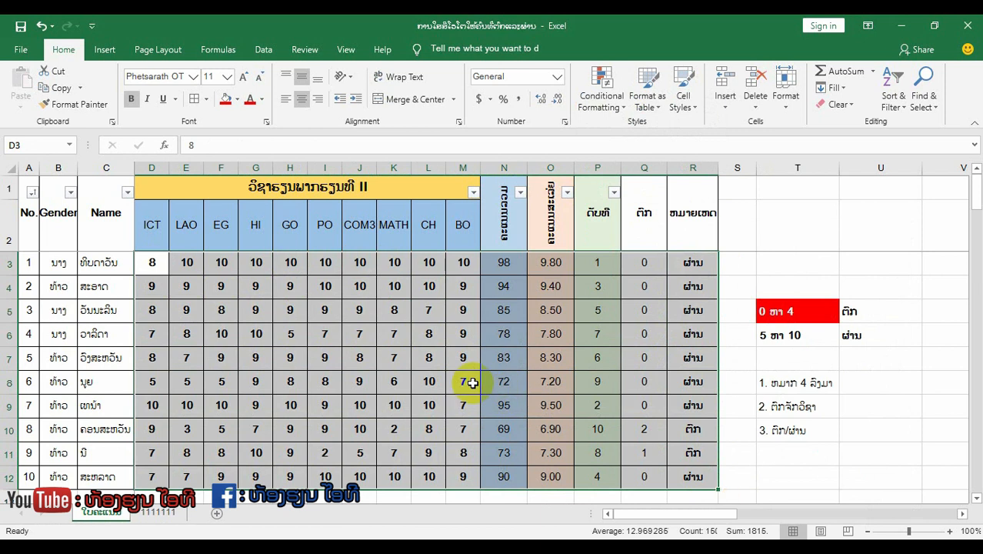
click(175, 314)
drag(151, 263, 685, 478)
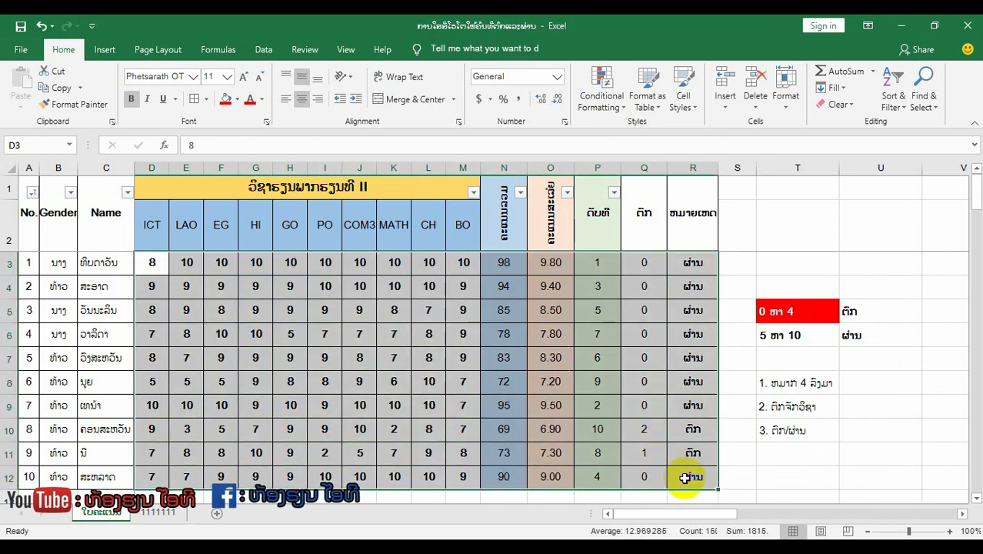
click(318, 378)
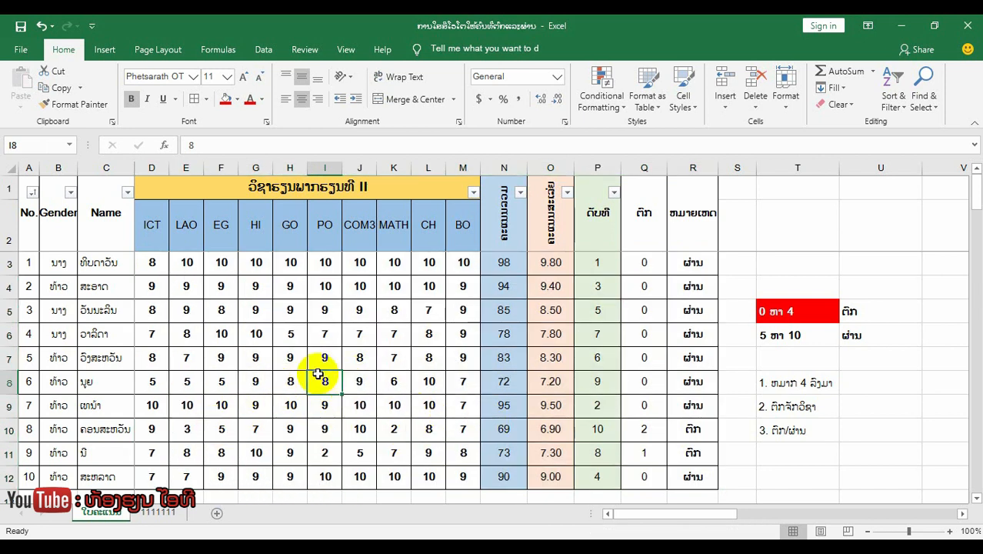
drag(150, 262, 467, 473)
click(783, 312)
drag(783, 312, 847, 339)
drag(768, 312, 792, 312)
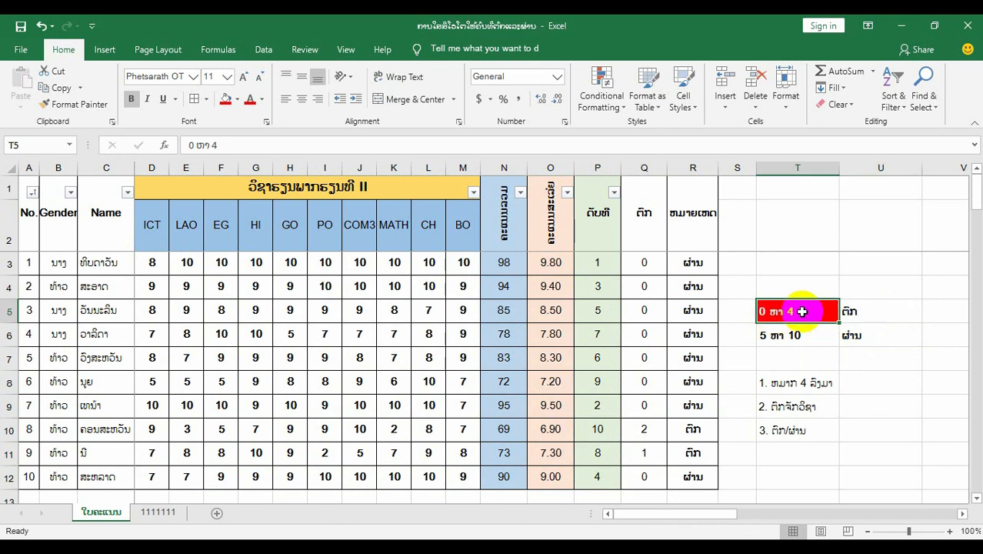
click(766, 338)
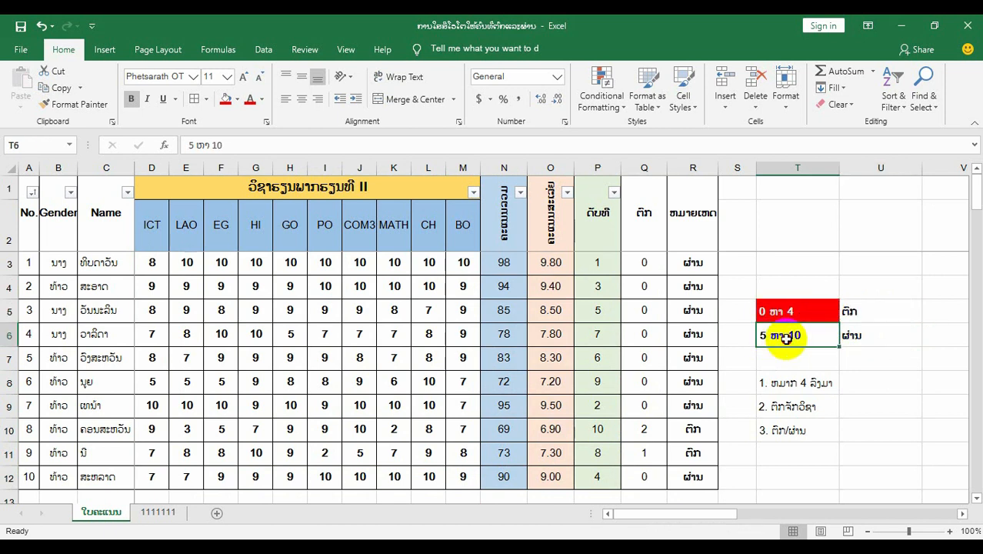
drag(813, 339, 847, 334)
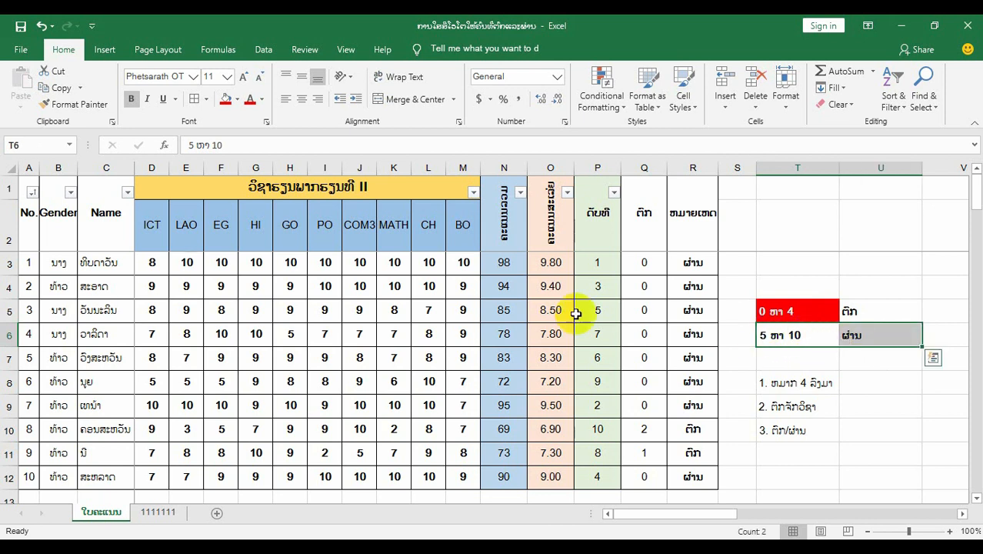
drag(158, 262, 460, 477)
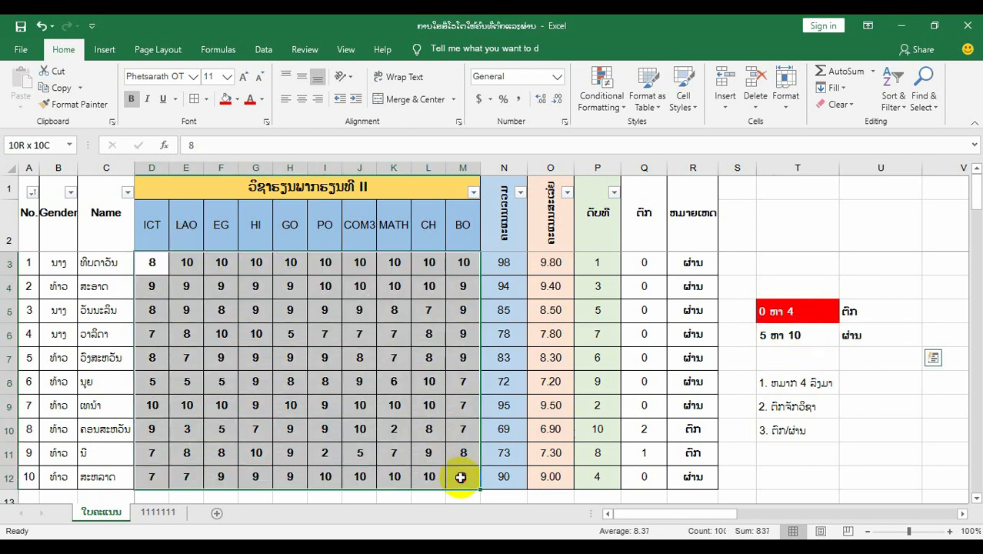
click(545, 429)
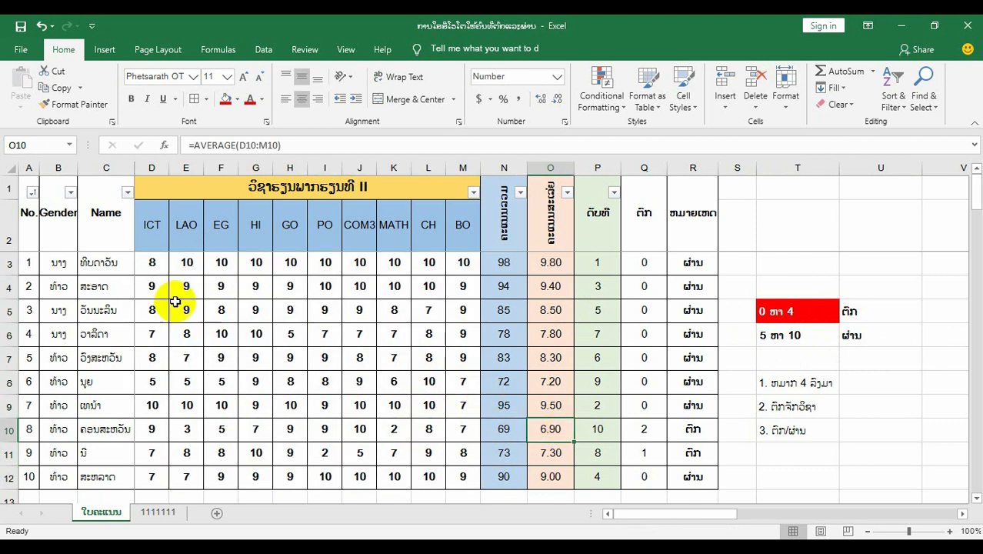
click(770, 386)
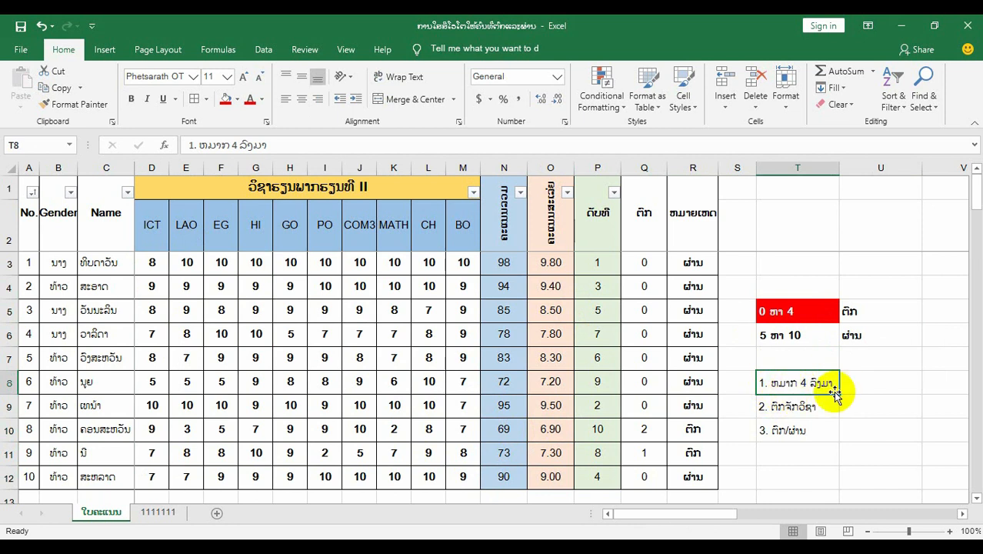
Step: Start a new conditional formatting rule for the scores in D3:M12, using the type "Format only cells that contain"
drag(154, 260, 455, 472)
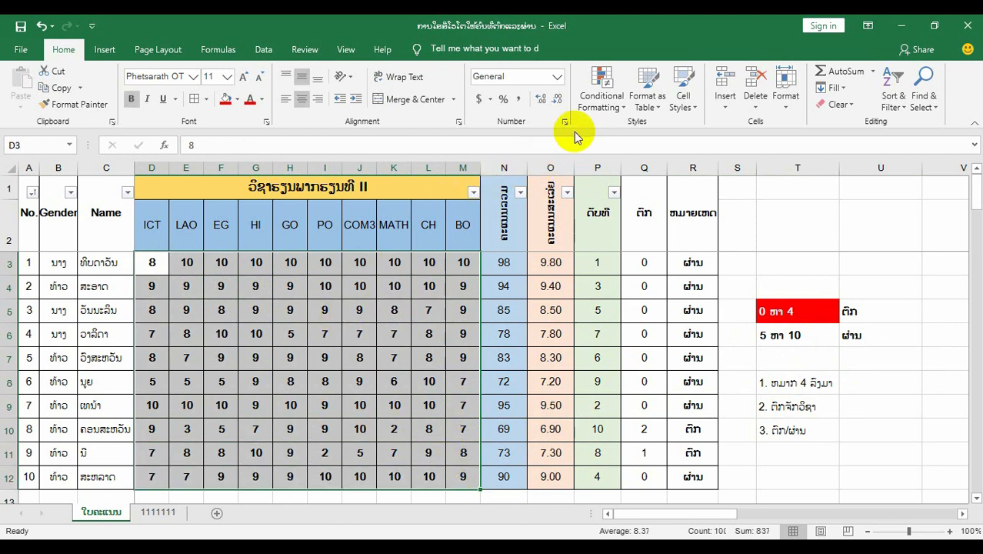
click(618, 100)
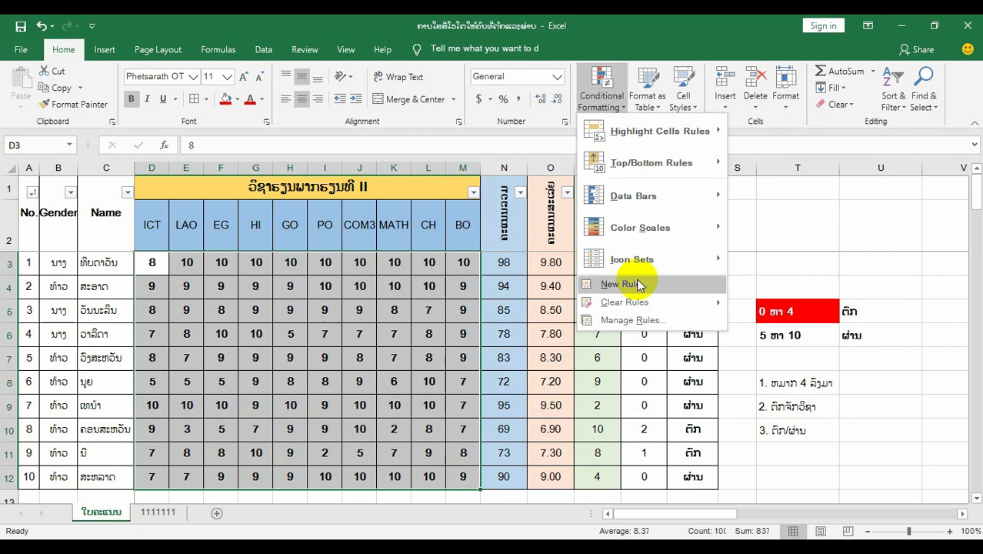
click(630, 285)
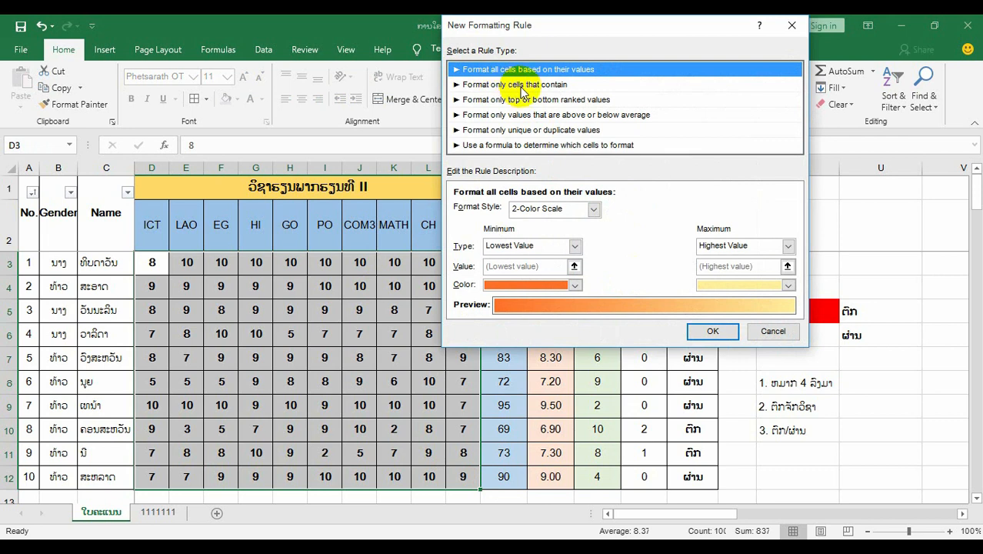
click(560, 90)
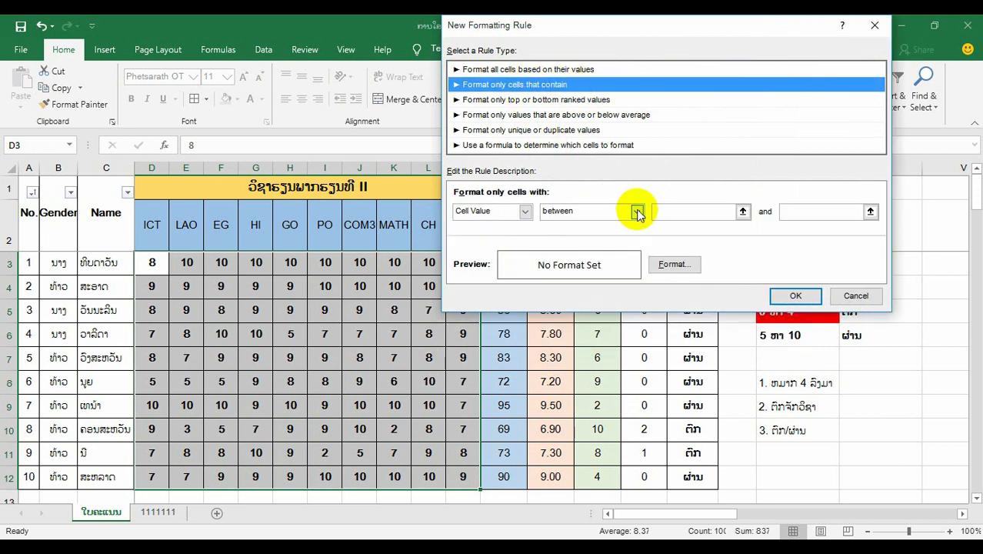
drag(661, 27, 718, 82)
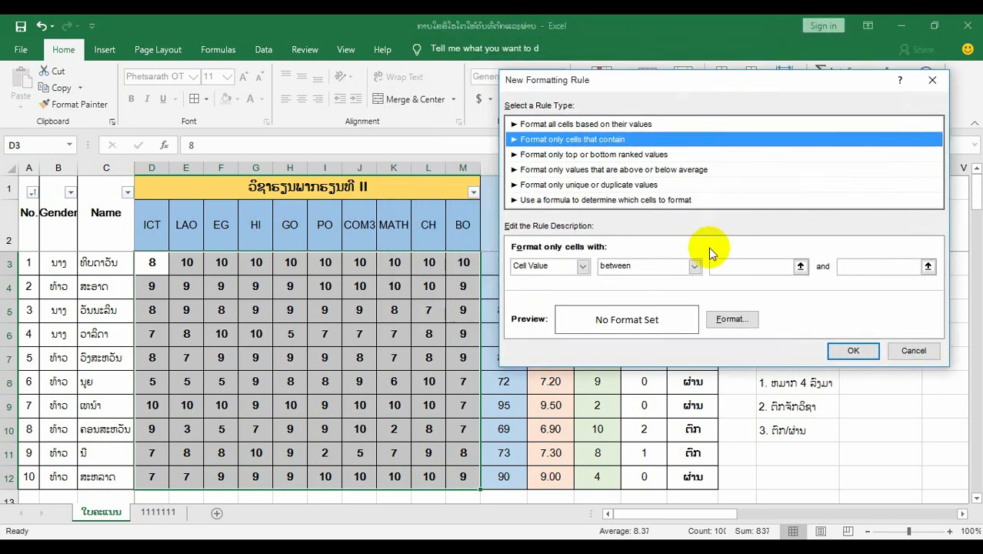
drag(713, 83, 278, 75)
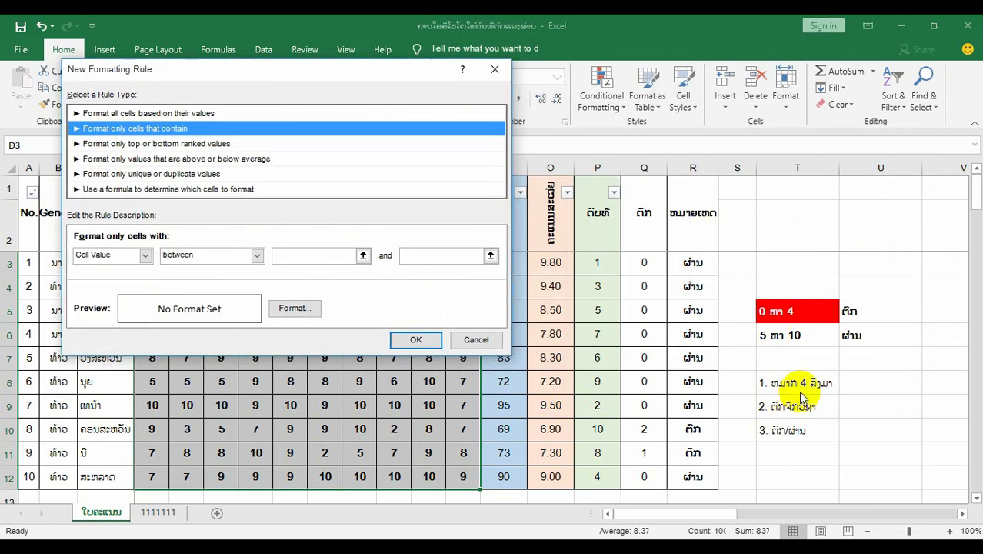
Step: Set the rule's condition to cell value less than or equal to 4
click(257, 256)
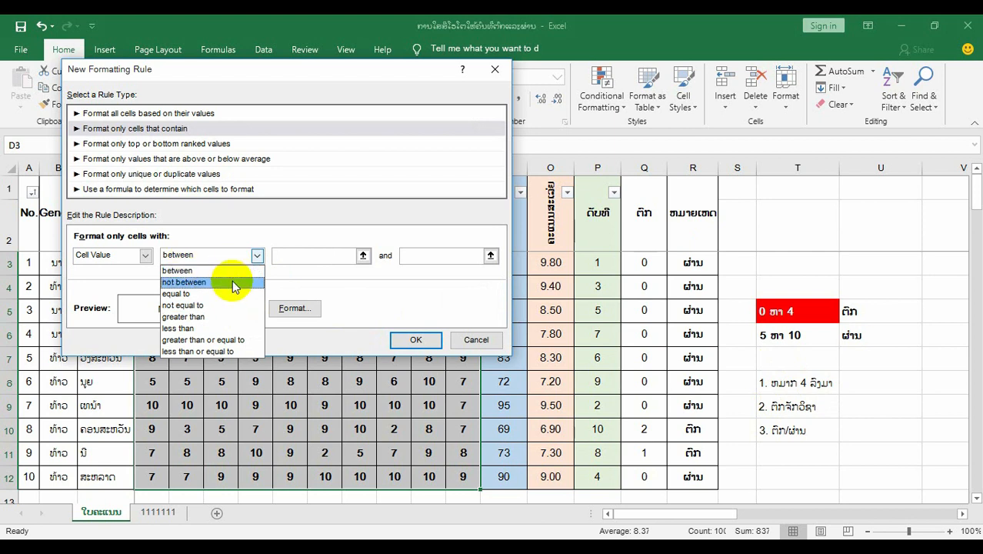
click(217, 351)
click(257, 255)
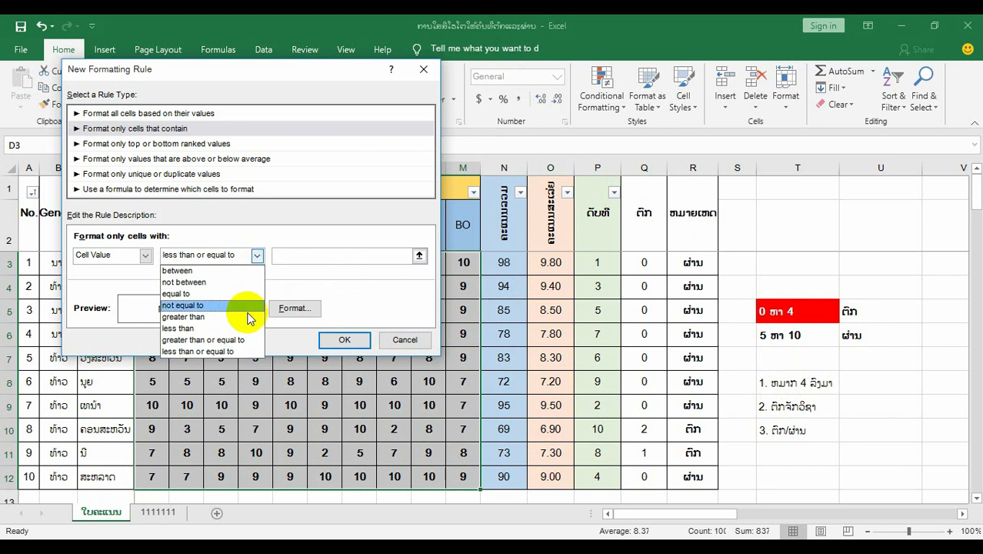
click(228, 354)
click(296, 257)
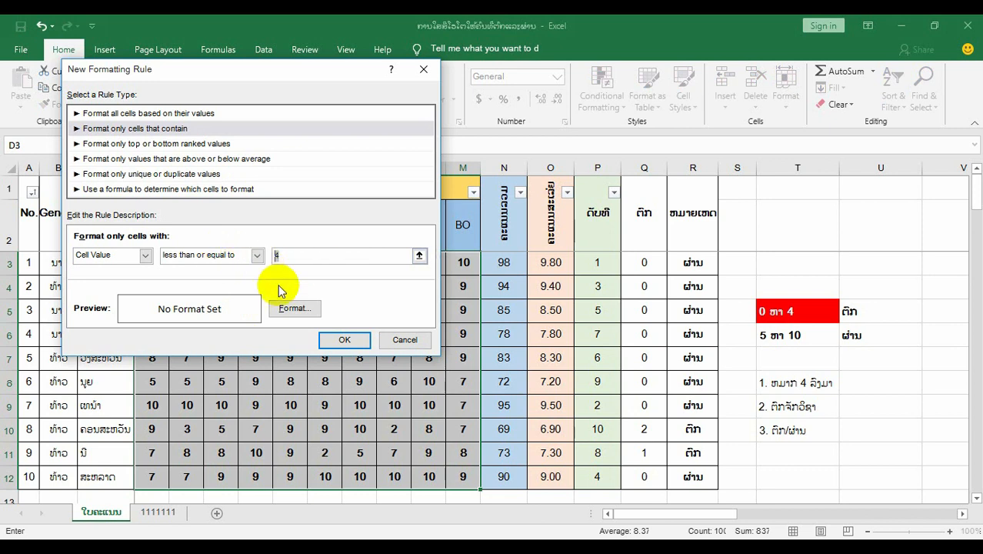
Step: Give the rule's format a red fill and a white font color
click(295, 307)
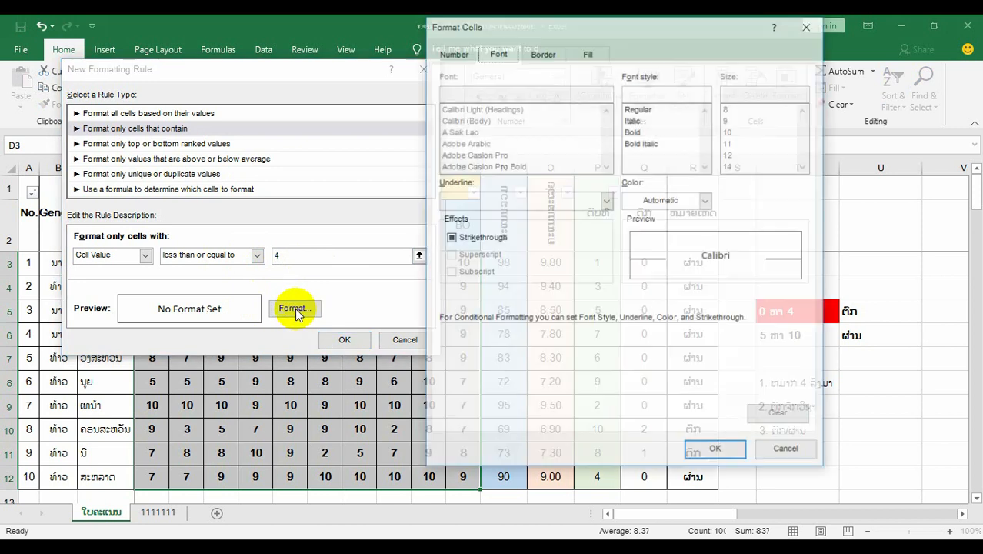
click(588, 51)
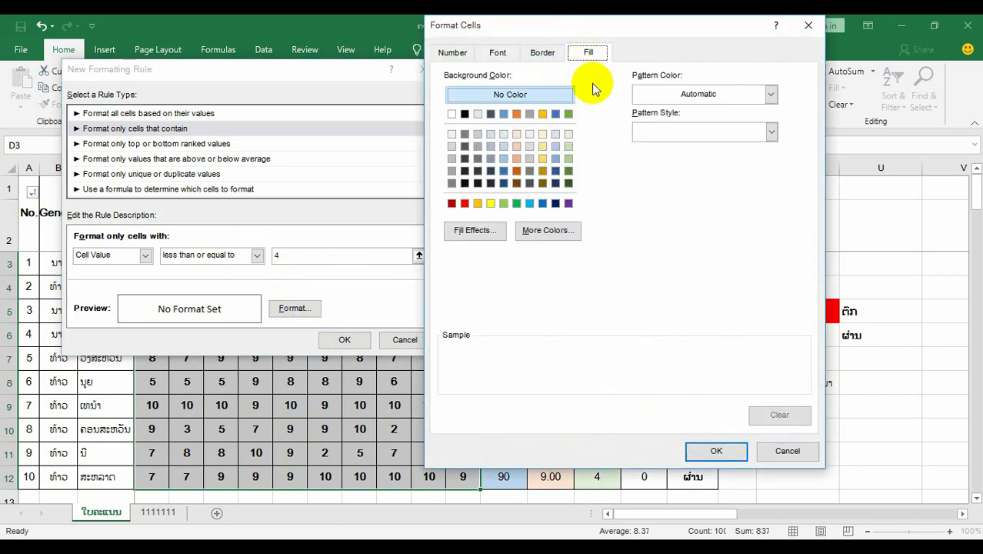
click(465, 204)
click(498, 52)
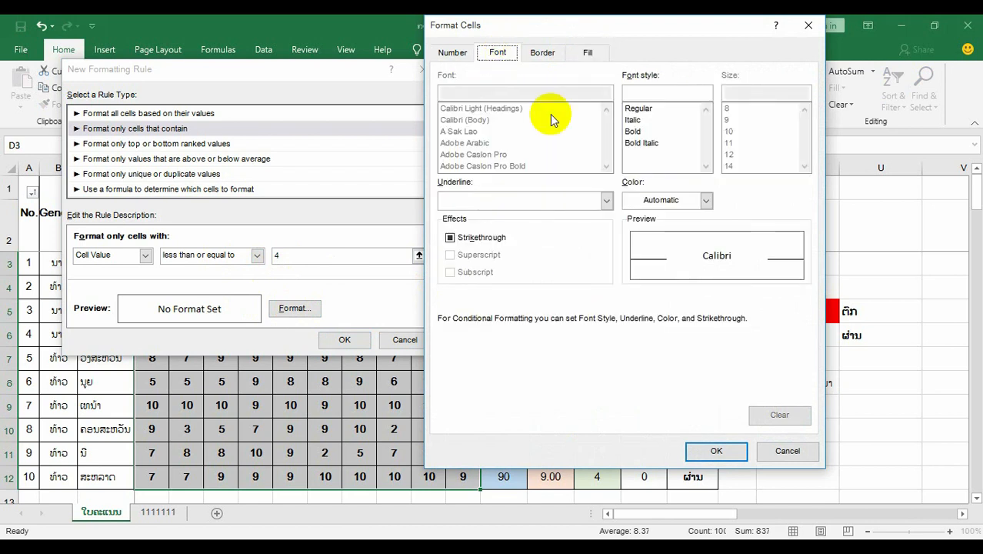
click(705, 201)
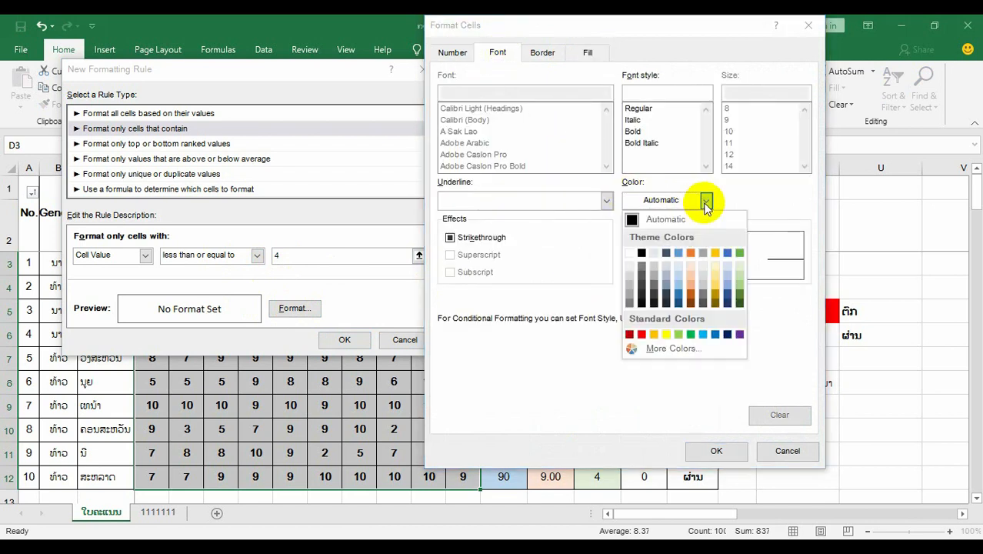
click(629, 254)
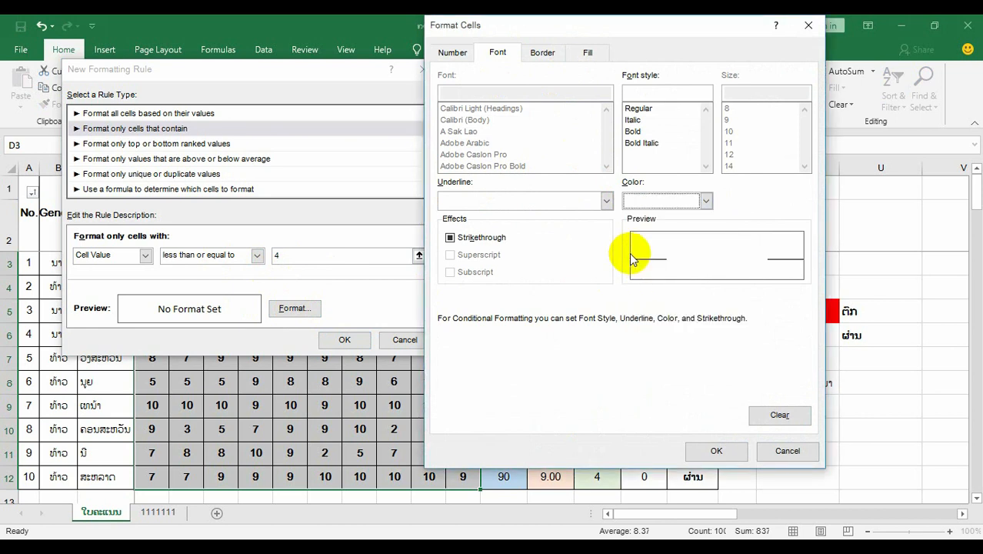
click(722, 452)
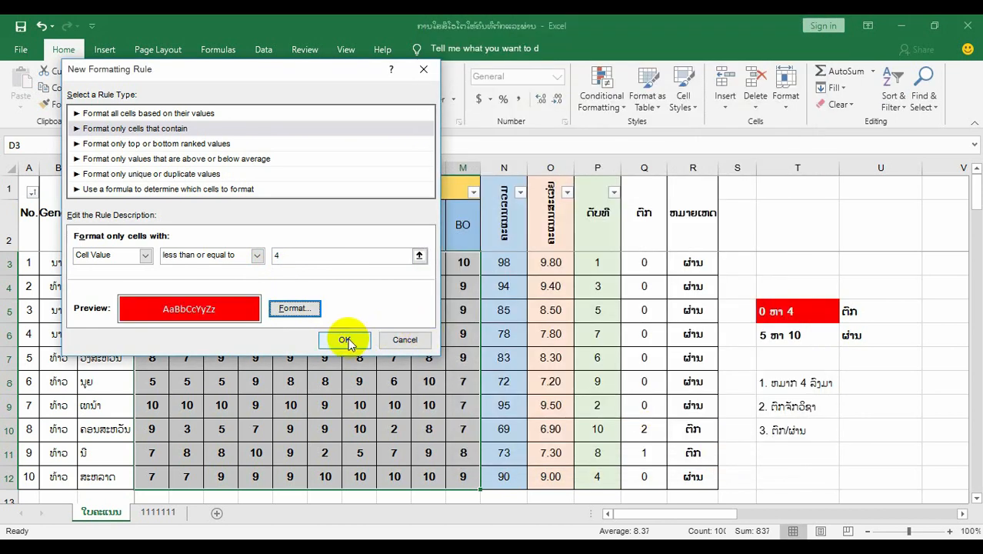
Step: Apply the new formatting rule to the scores in D3:M12 and check the scores at or below 4
click(345, 340)
drag(186, 429, 136, 259)
click(186, 429)
click(406, 435)
click(326, 475)
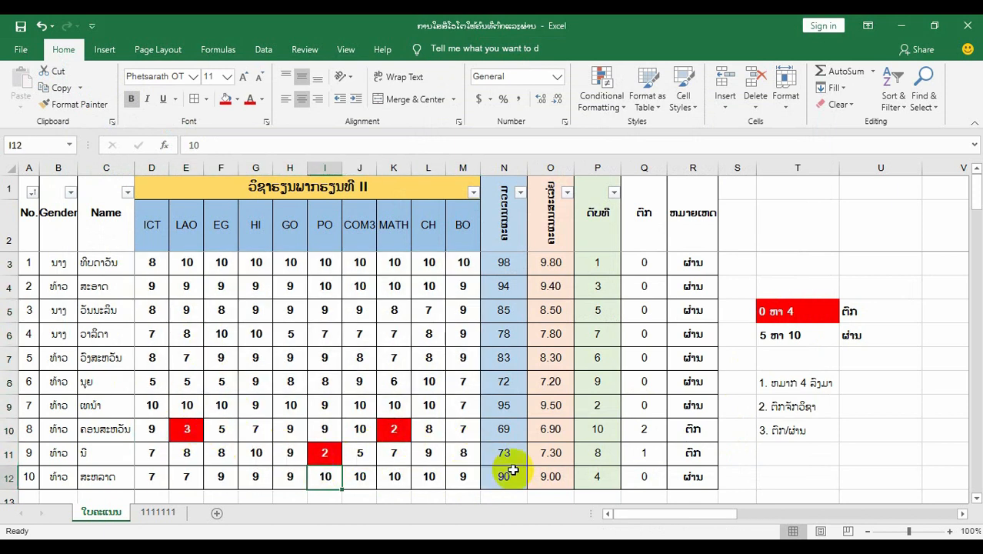
Step: Start a new conditional formatting rule for the failed-subject counts in Q3:Q12, using the type "Format only cells that contain"
click(644, 267)
drag(644, 267, 639, 476)
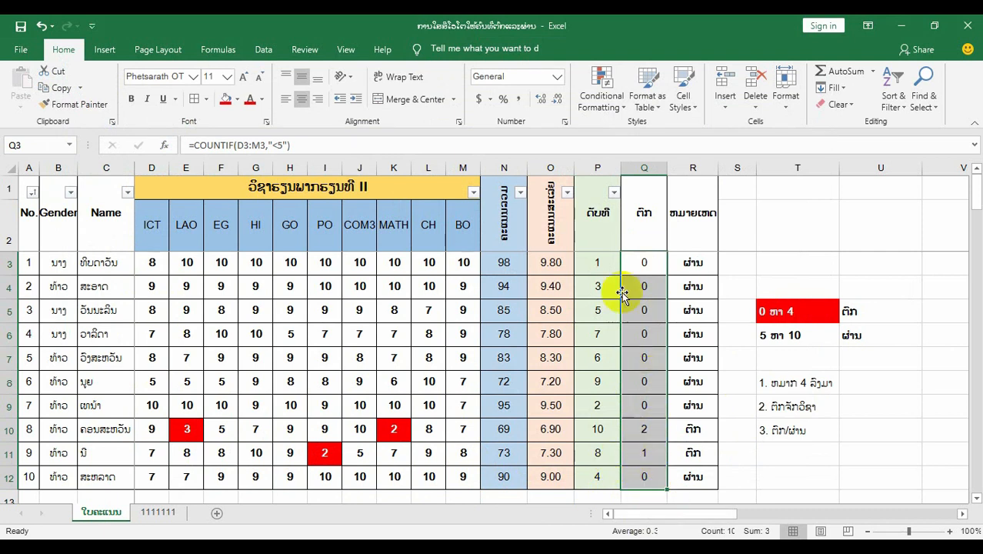
click(779, 406)
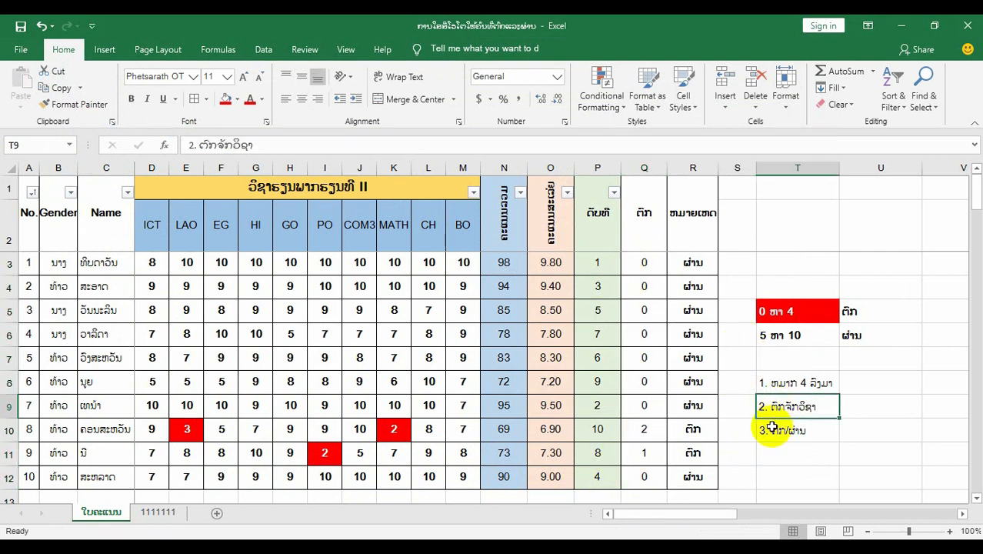
drag(647, 262, 642, 477)
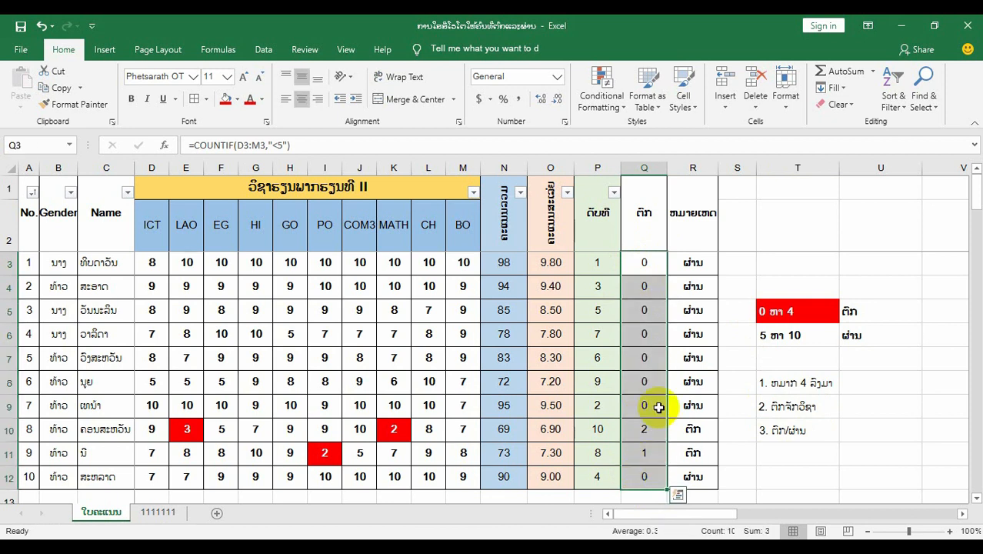
click(601, 100)
click(624, 284)
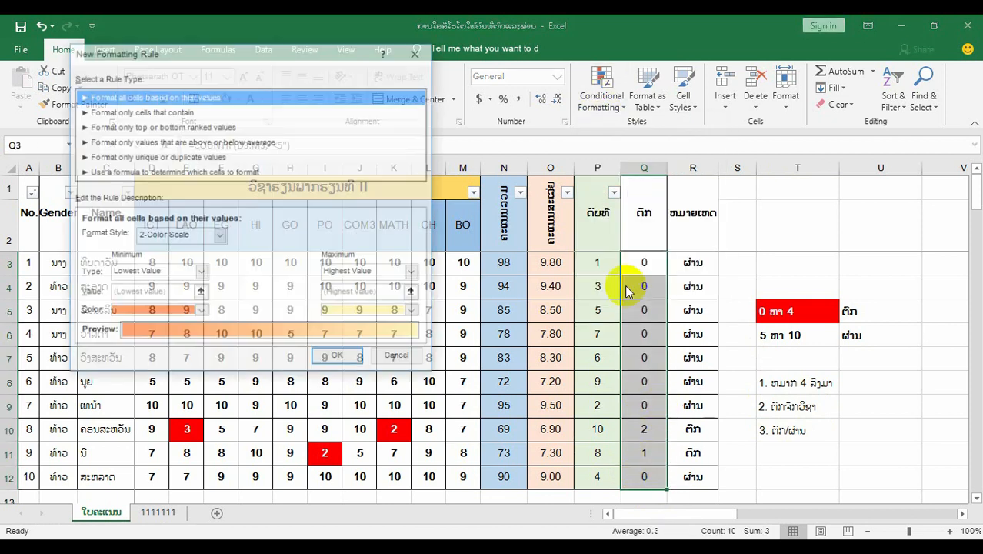
click(131, 112)
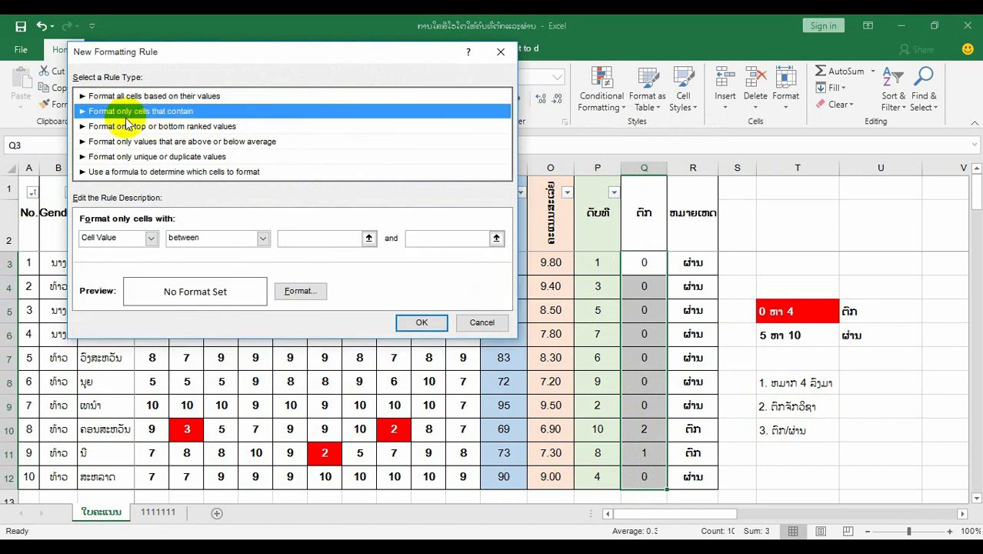
Step: Set the condition for the failed-subject counts to cell value greater than or equal to 1
click(263, 238)
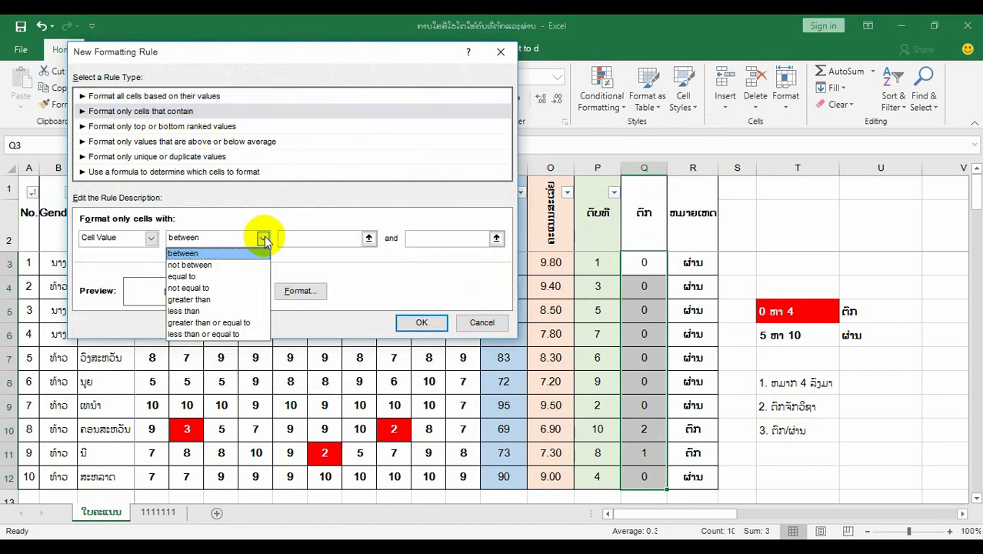
click(209, 324)
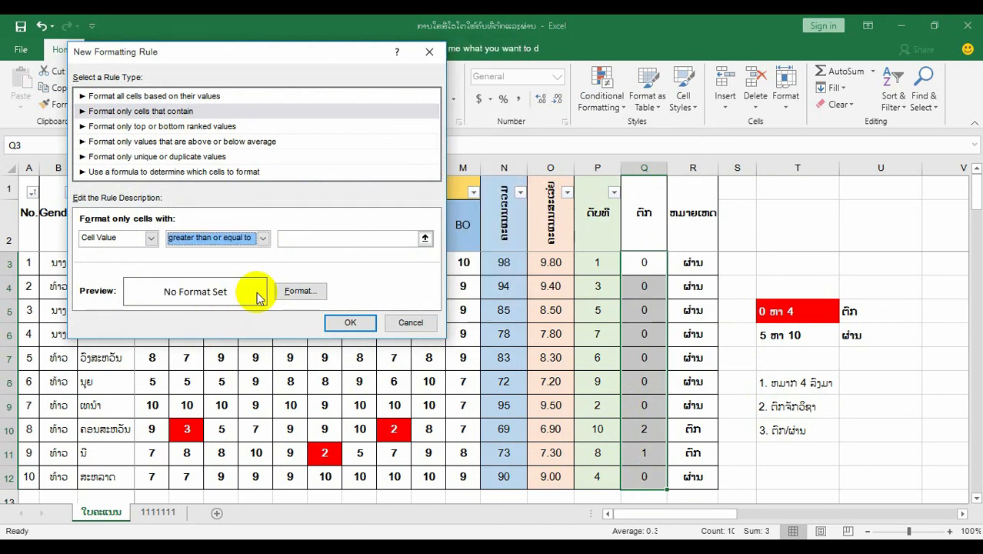
click(306, 239)
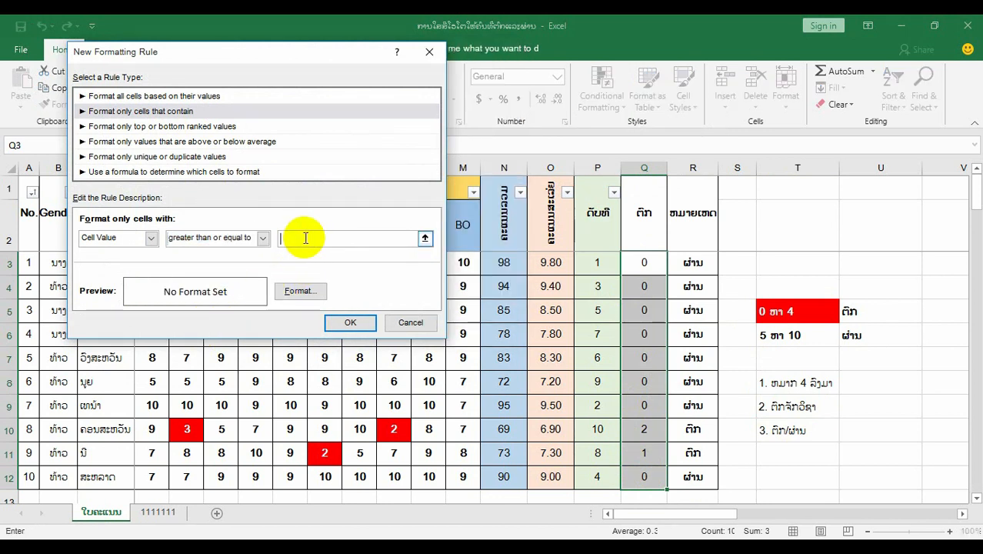
drag(306, 239, 267, 237)
Step: Give the failed-subject rule a red fill and a white font color
click(300, 291)
click(214, 52)
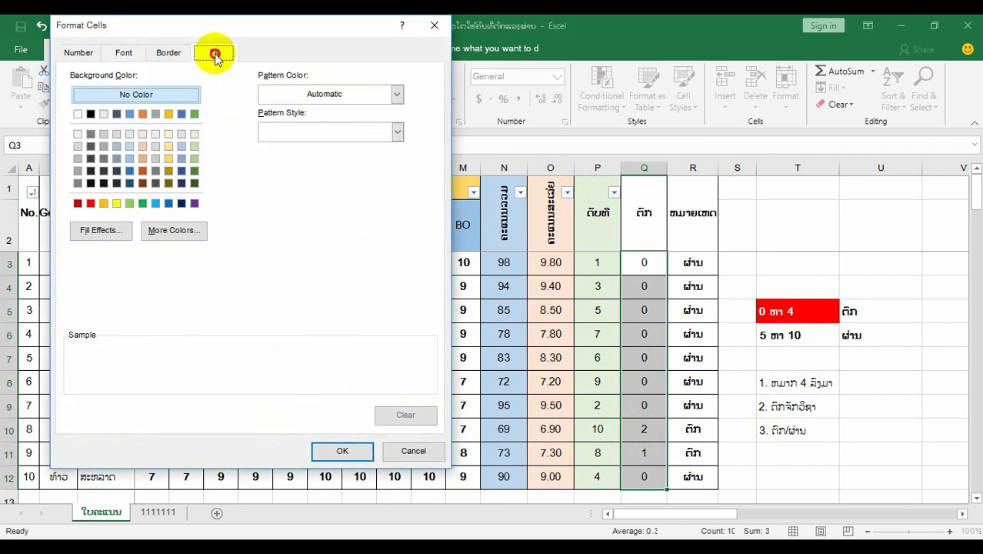
click(91, 204)
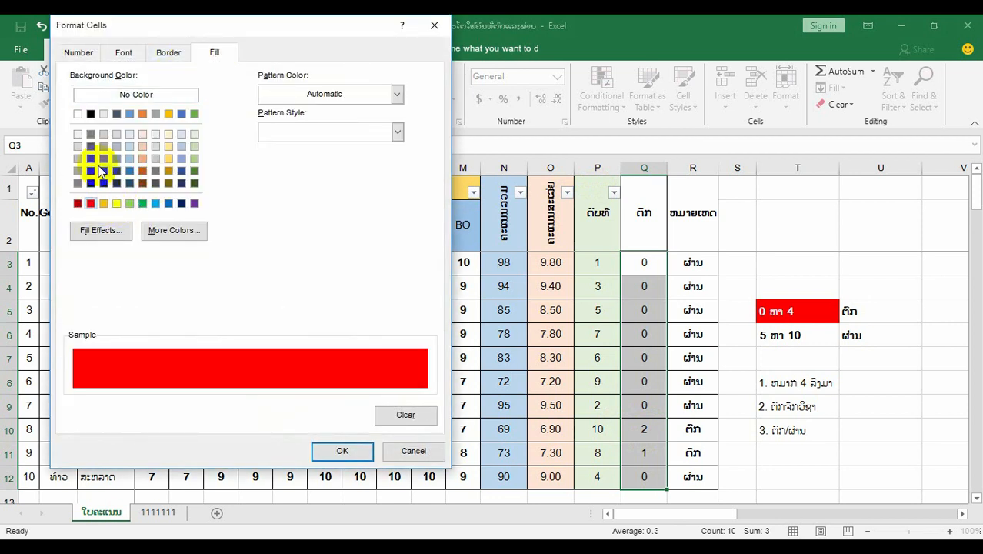
click(123, 52)
click(330, 202)
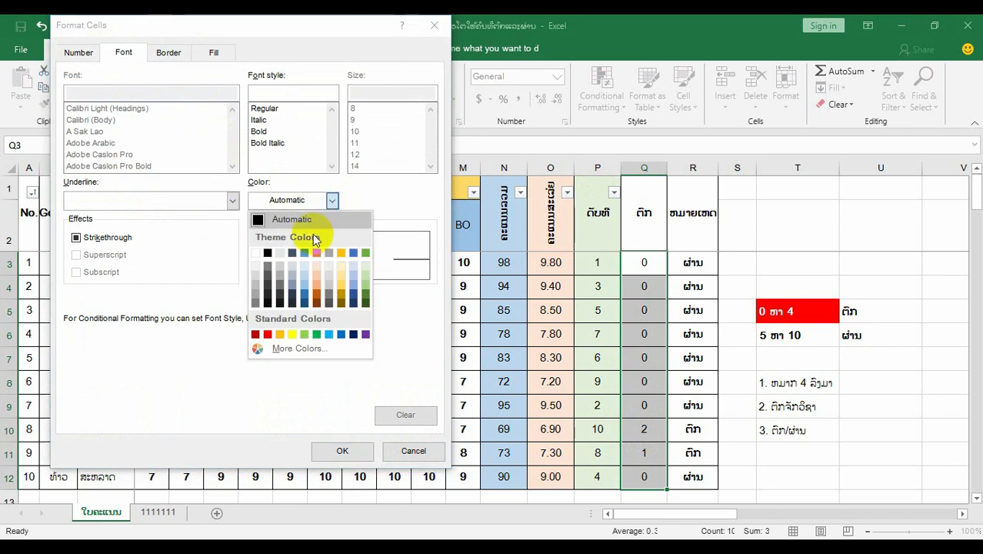
click(259, 249)
click(355, 451)
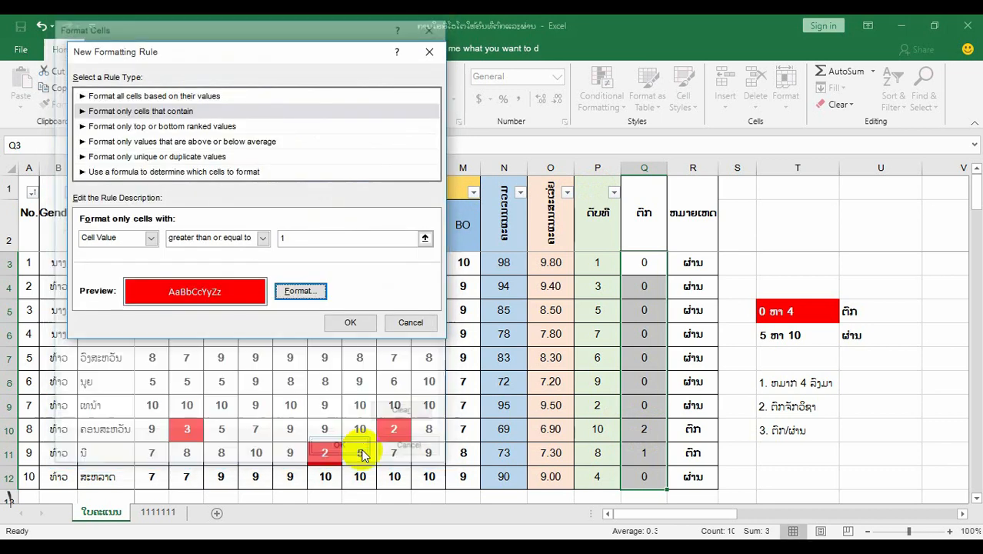
Step: Apply the rule to the failed-subject counts in Q3:Q12 and check cells Q10:Q12
click(350, 323)
click(650, 432)
drag(650, 432, 643, 466)
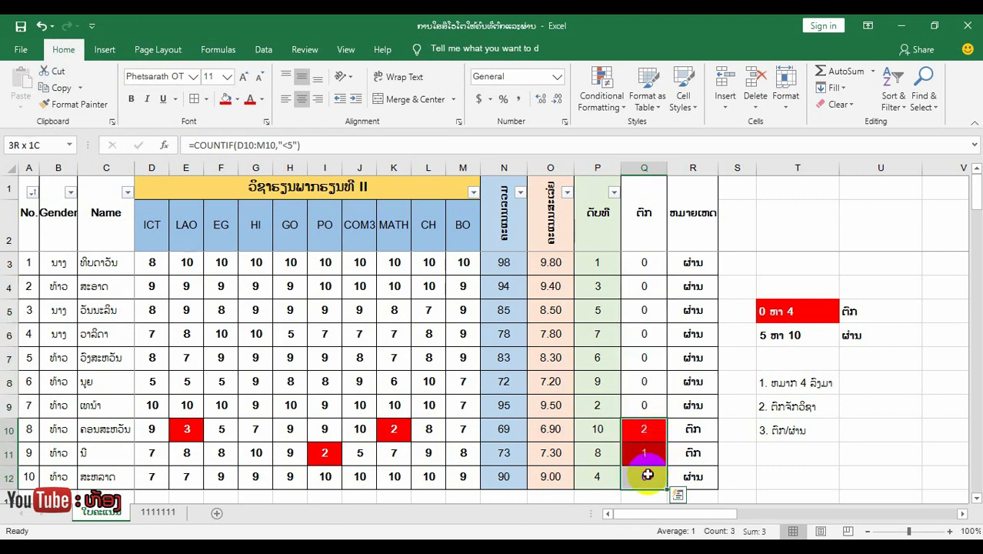
drag(650, 432, 645, 452)
click(644, 431)
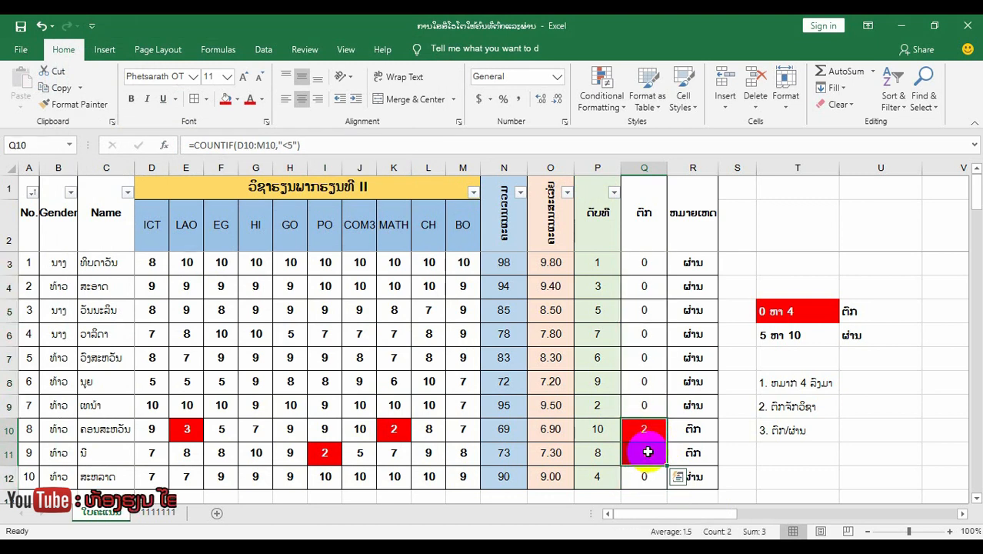
Step: Start a new conditional formatting rule for the fail/pass remarks in R3:R12, using "Format only cells that contain", and show the comparison options
drag(695, 263, 680, 478)
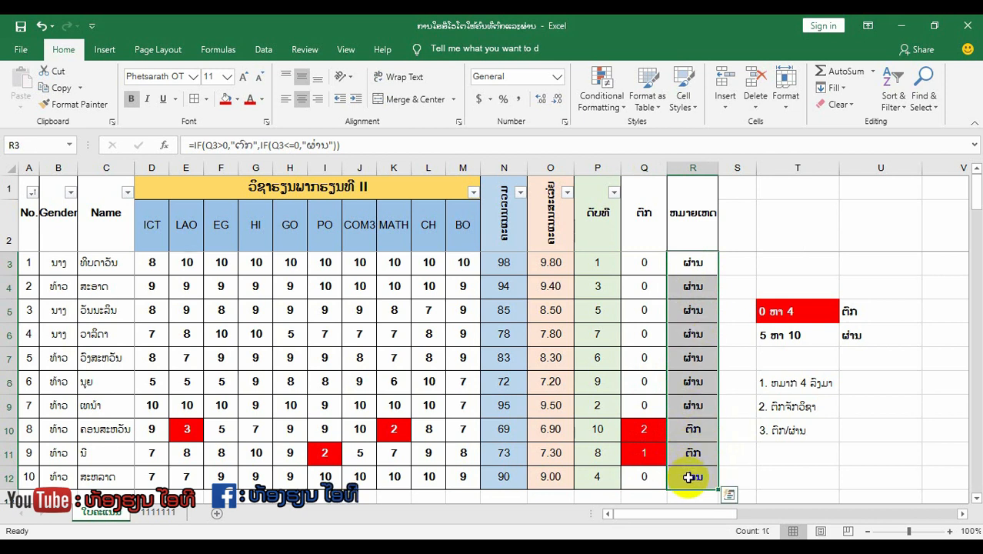
drag(693, 254, 693, 474)
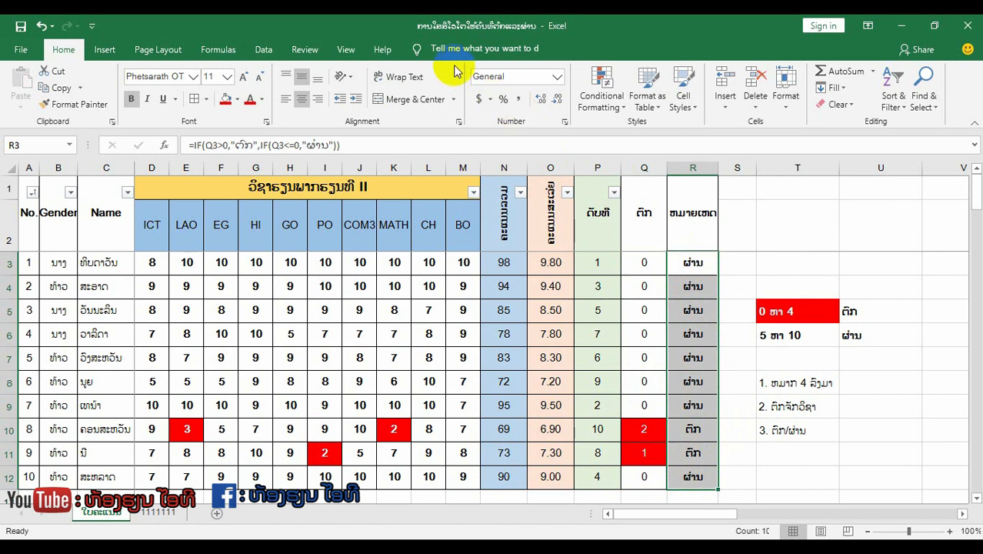
click(612, 100)
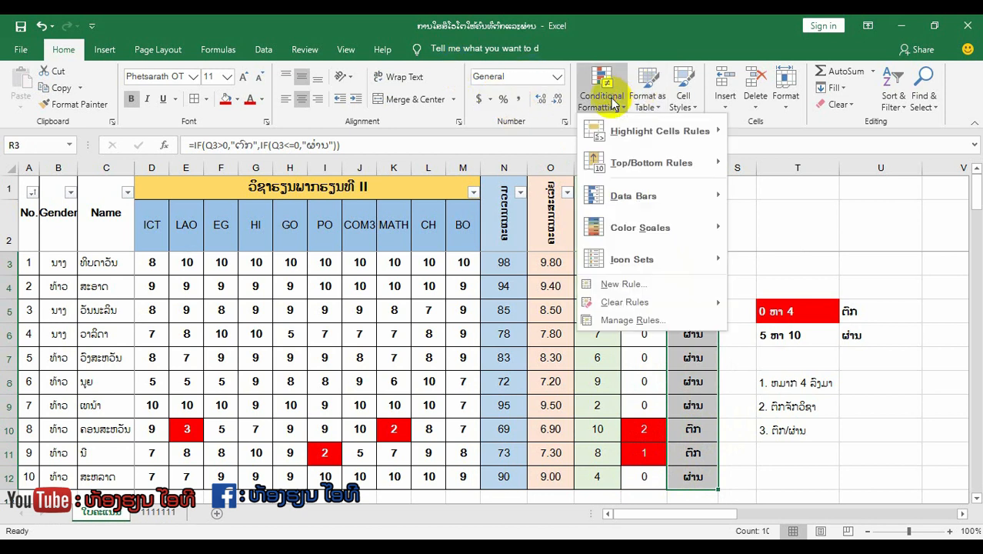
click(622, 284)
click(165, 94)
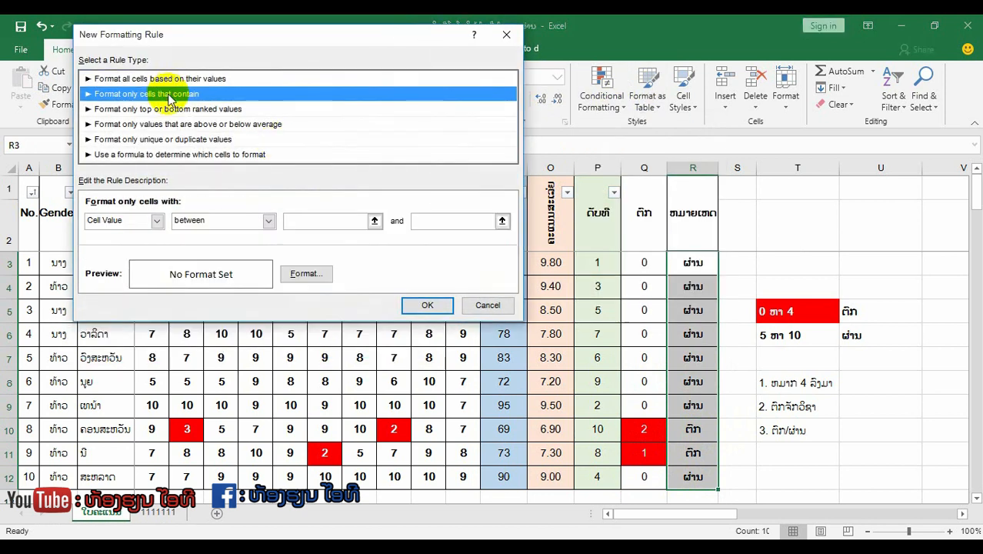
click(266, 221)
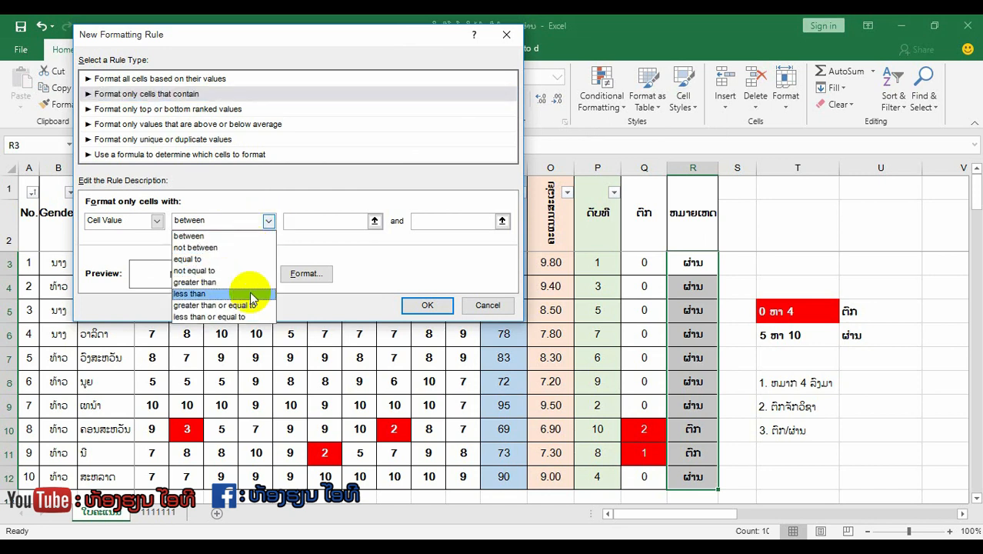